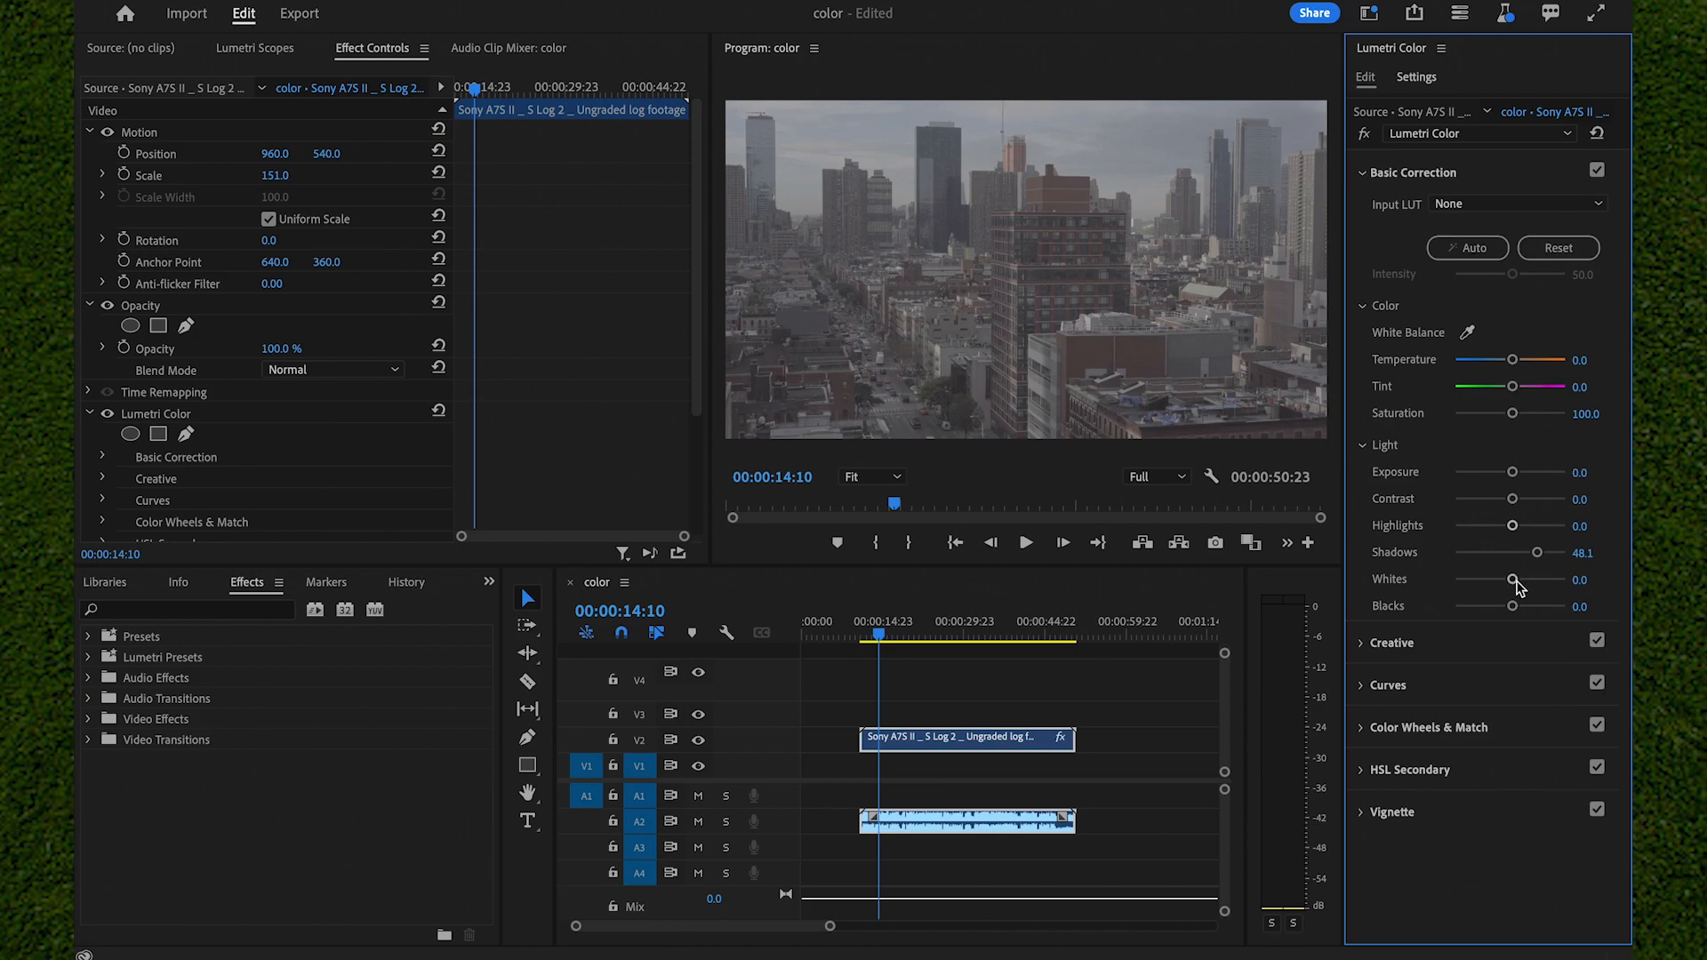
In Basic Correction, set Whites to -46.3, Blacks to -53.7, Contrast to 16.7, Exposure to 0.6, Temperature to 16.7 and Saturation to 146.3.
{"action": "mouse_move", "coordinate": [1513, 579]}
{"action": "left_mouse_down"}
{"action": "mouse_move", "coordinate": [1494, 581]}
{"action": "mouse_move", "coordinate": [1490, 614]}
{"action": "mouse_move", "coordinate": [1567, 598]}
{"action": "mouse_move", "coordinate": [1485, 604]}
{"action": "mouse_move", "coordinate": [1528, 575]}
{"action": "mouse_move", "coordinate": [1484, 583]}
{"action": "left_mouse_up"}
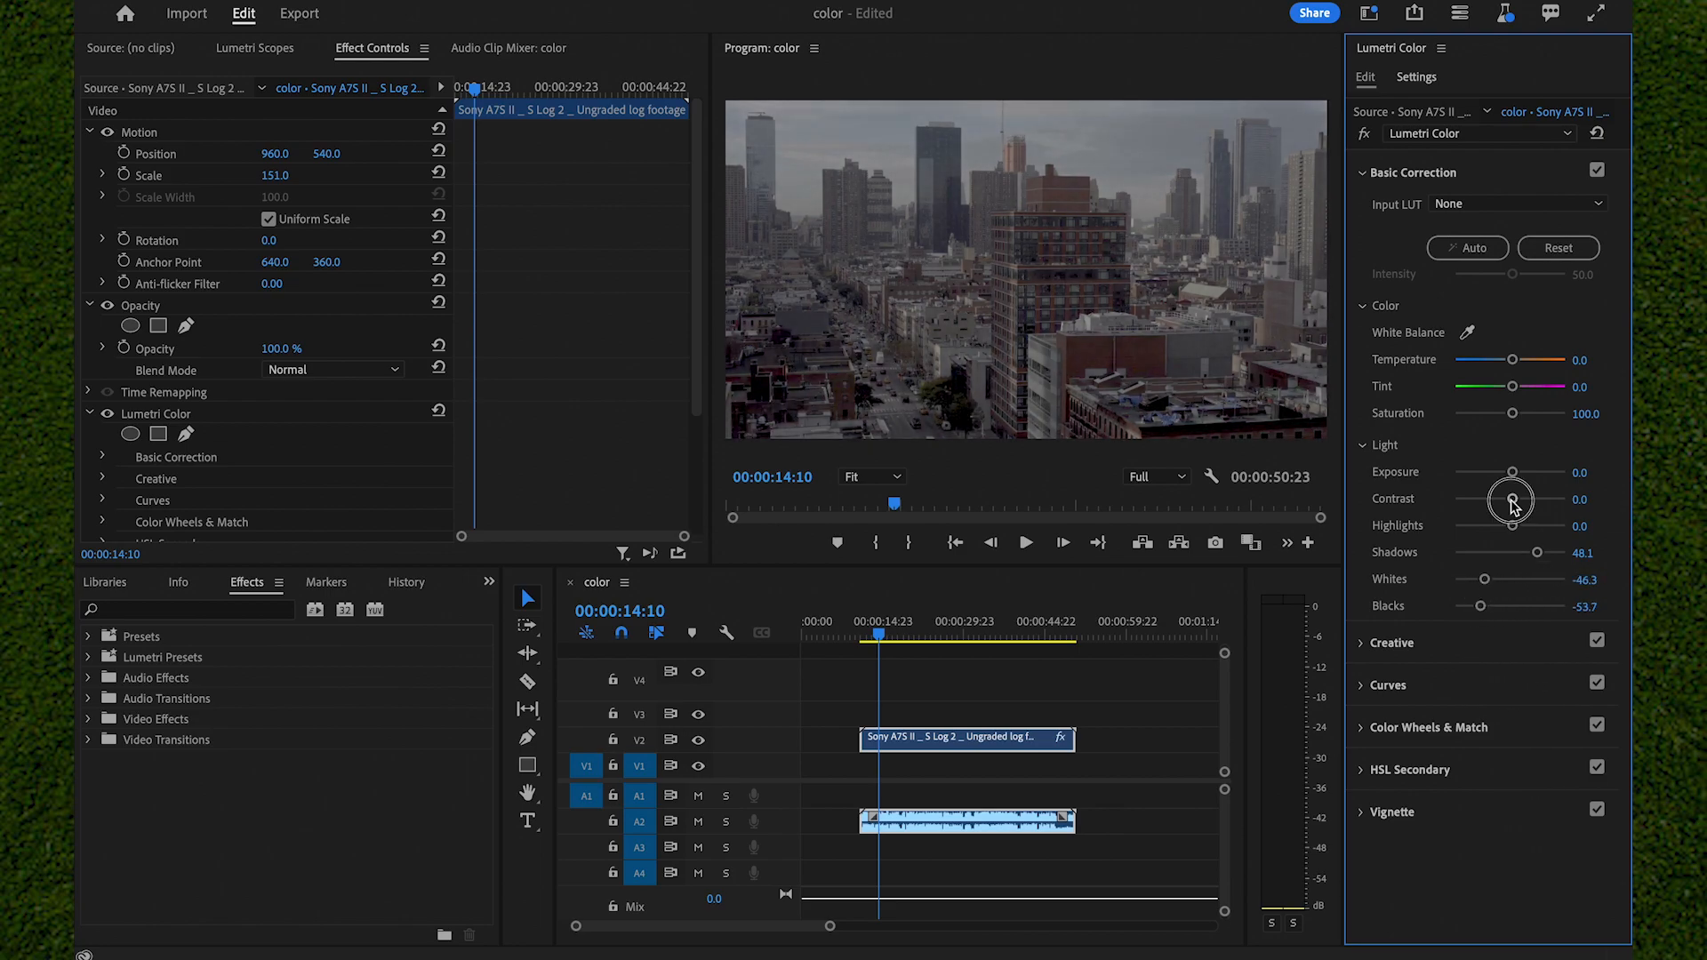
{"action": "mouse_move", "coordinate": [1513, 499]}
{"action": "left_mouse_down"}
{"action": "mouse_move", "coordinate": [1562, 495]}
{"action": "mouse_move", "coordinate": [1467, 503]}
{"action": "mouse_move", "coordinate": [1524, 507]}
{"action": "mouse_move", "coordinate": [1518, 480]}
{"action": "left_mouse_up"}
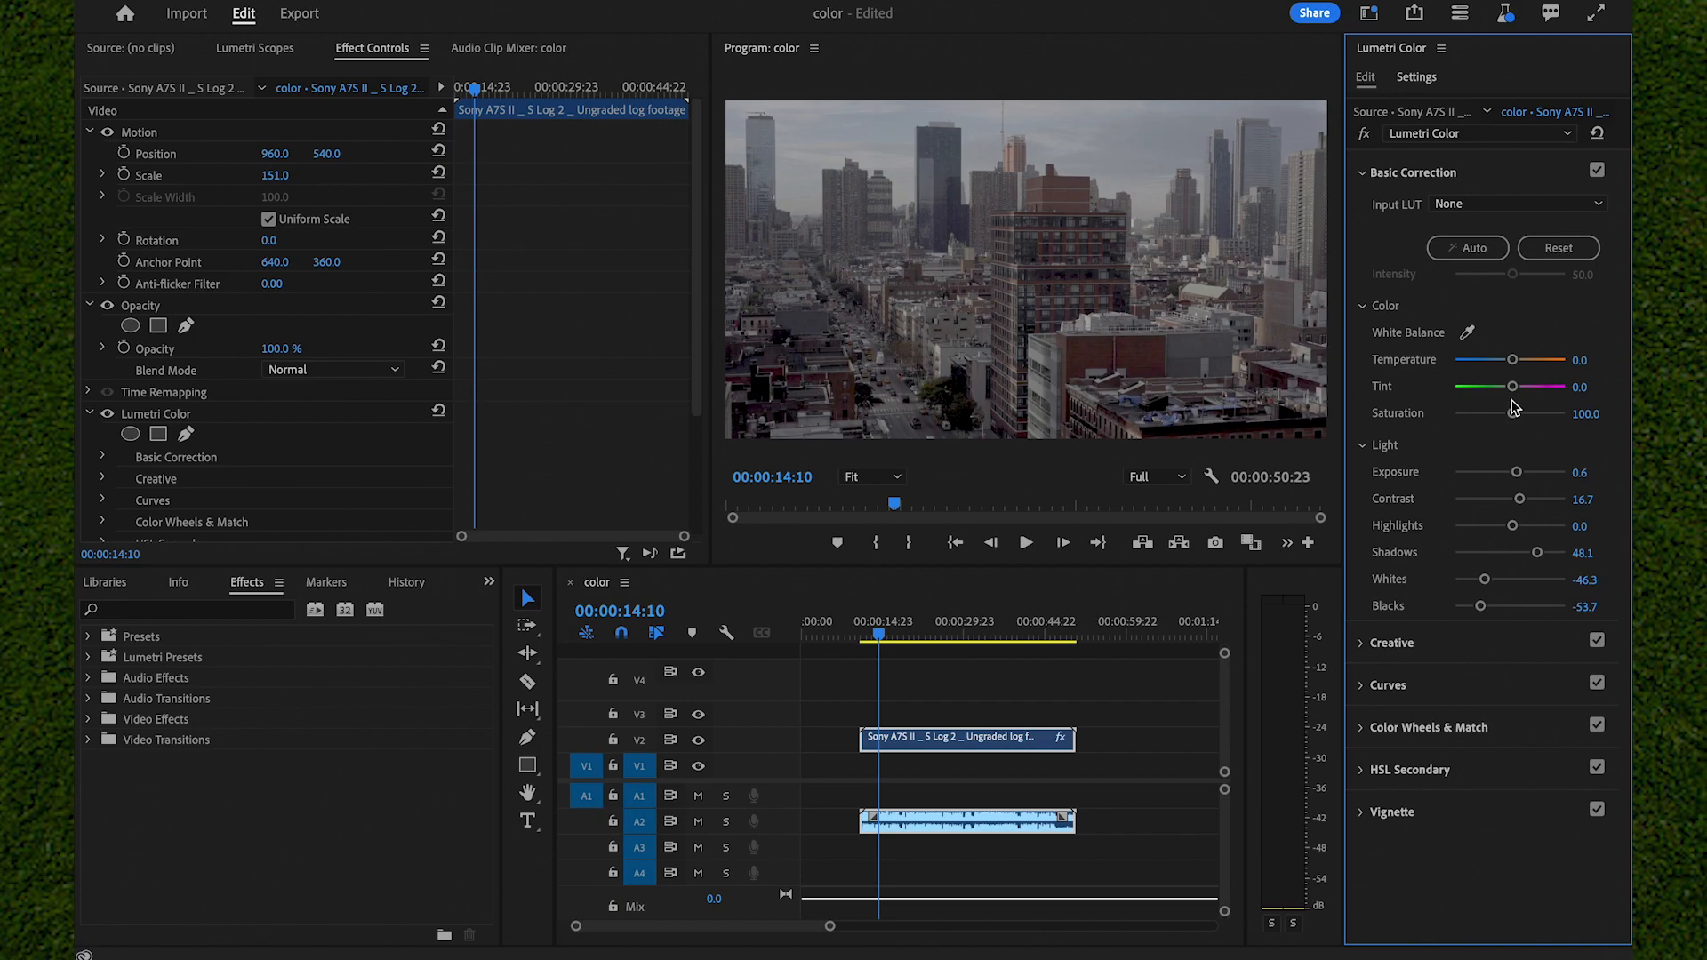
{"action": "mouse_move", "coordinate": [1516, 366]}
{"action": "left_mouse_down"}
{"action": "mouse_move", "coordinate": [1555, 363]}
{"action": "mouse_move", "coordinate": [1461, 358]}
{"action": "mouse_move", "coordinate": [1548, 356]}
{"action": "mouse_move", "coordinate": [1519, 357]}
{"action": "left_mouse_up"}
{"action": "mouse_move", "coordinate": [1514, 415]}
{"action": "left_mouse_down"}
{"action": "mouse_move", "coordinate": [1590, 404]}
{"action": "mouse_move", "coordinate": [1554, 425]}
{"action": "mouse_move", "coordinate": [1576, 449]}
{"action": "mouse_move", "coordinate": [1516, 433]}
{"action": "mouse_move", "coordinate": [1547, 431]}
{"action": "mouse_move", "coordinate": [1562, 439]}
{"action": "mouse_move", "coordinate": [1451, 459]}
{"action": "mouse_move", "coordinate": [1564, 452]}
{"action": "mouse_move", "coordinate": [1520, 455]}
{"action": "mouse_move", "coordinate": [1524, 408]}
{"action": "mouse_move", "coordinate": [1537, 417]}
{"action": "left_mouse_up"}
In the Creative adjustments, set Sharpen to 16.7, Vibrance to 14.8 and Saturation to 114.8.
{"action": "left_click", "coordinate": [1403, 643]}
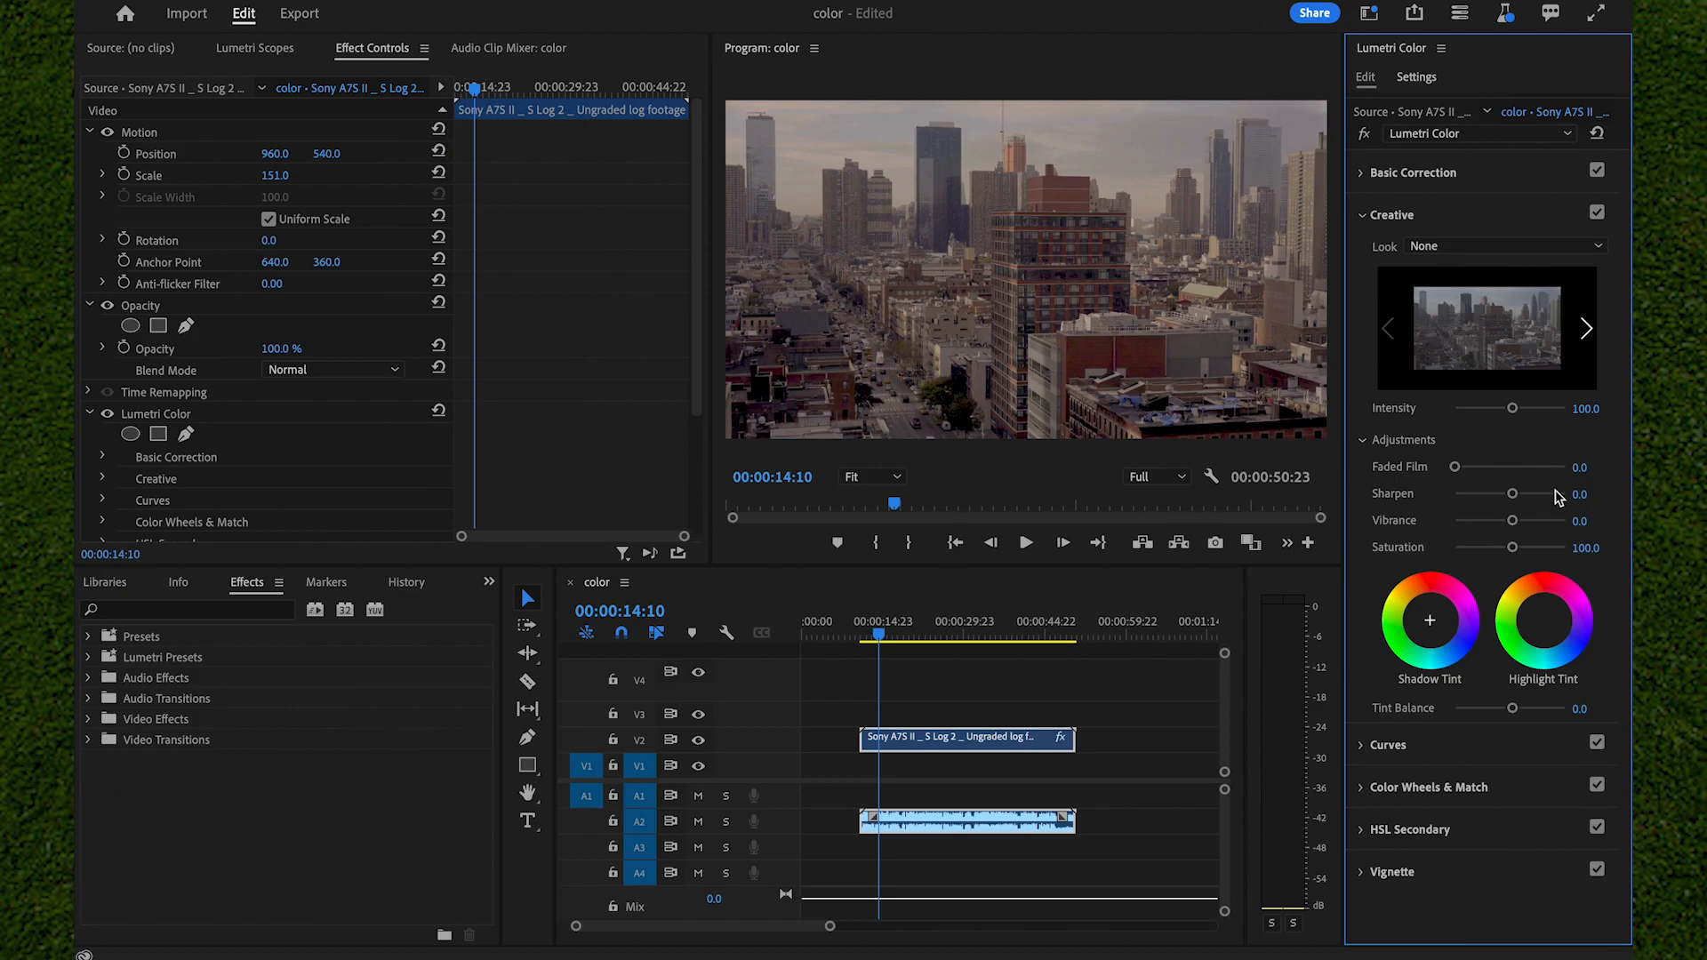
{"action": "mouse_move", "coordinate": [1515, 498]}
{"action": "left_mouse_down"}
{"action": "mouse_move", "coordinate": [1556, 500]}
{"action": "mouse_move", "coordinate": [1422, 500]}
{"action": "mouse_move", "coordinate": [1562, 498]}
{"action": "mouse_move", "coordinate": [1518, 499]}
{"action": "left_mouse_up"}
{"action": "left_click_drag", "start_coordinate": [1515, 525], "coordinate": [1519, 561]}
Select the clip's Lumetri Color effect and display the Lumetri Scopes for the current frame.
{"action": "scroll", "coordinate": [320, 469], "scroll_direction": "down", "scroll_amount": 2}
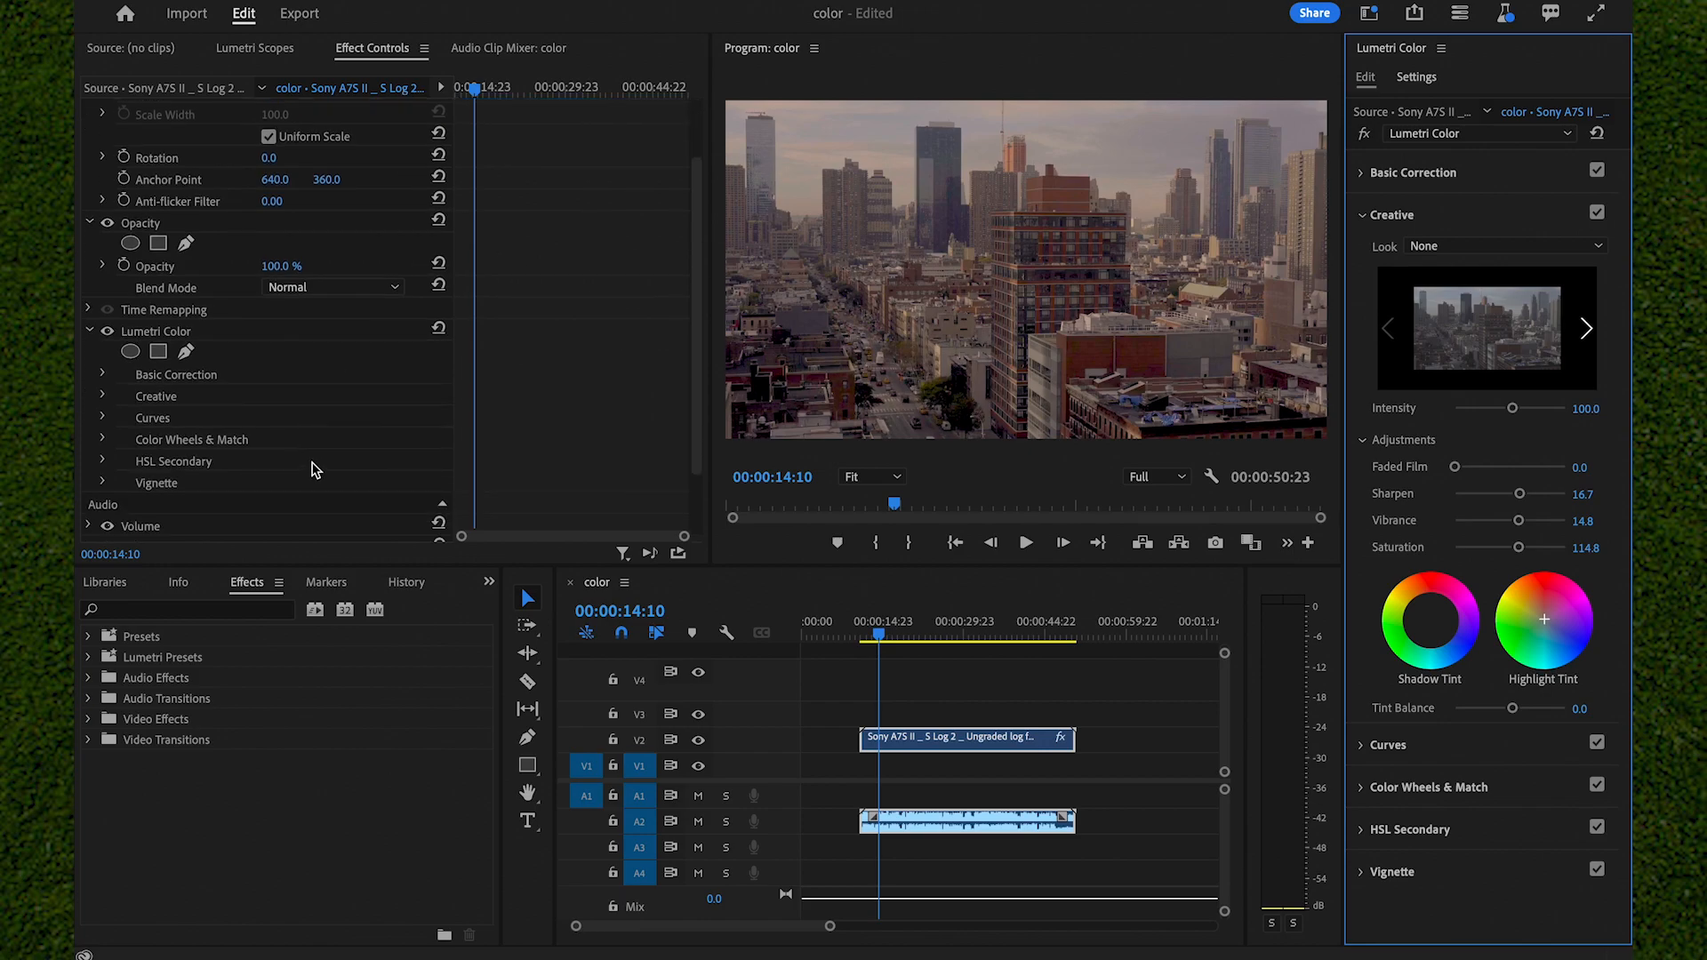
{"action": "left_click", "coordinate": [249, 335]}
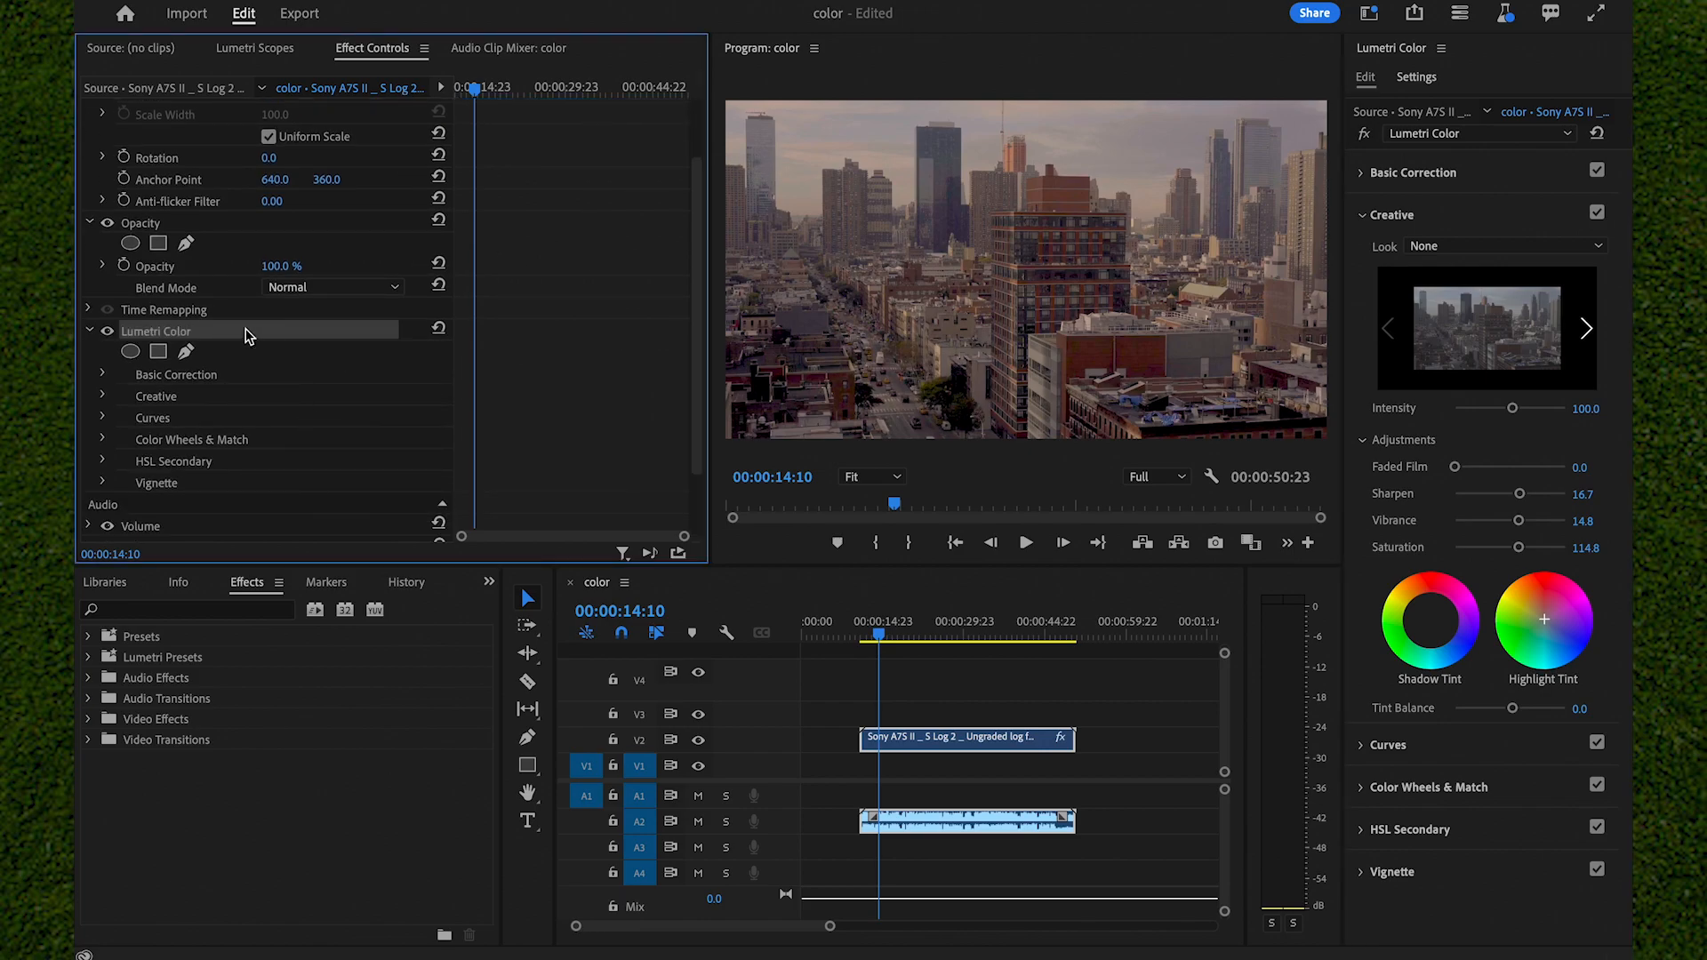
{"action": "left_click", "coordinate": [251, 51]}
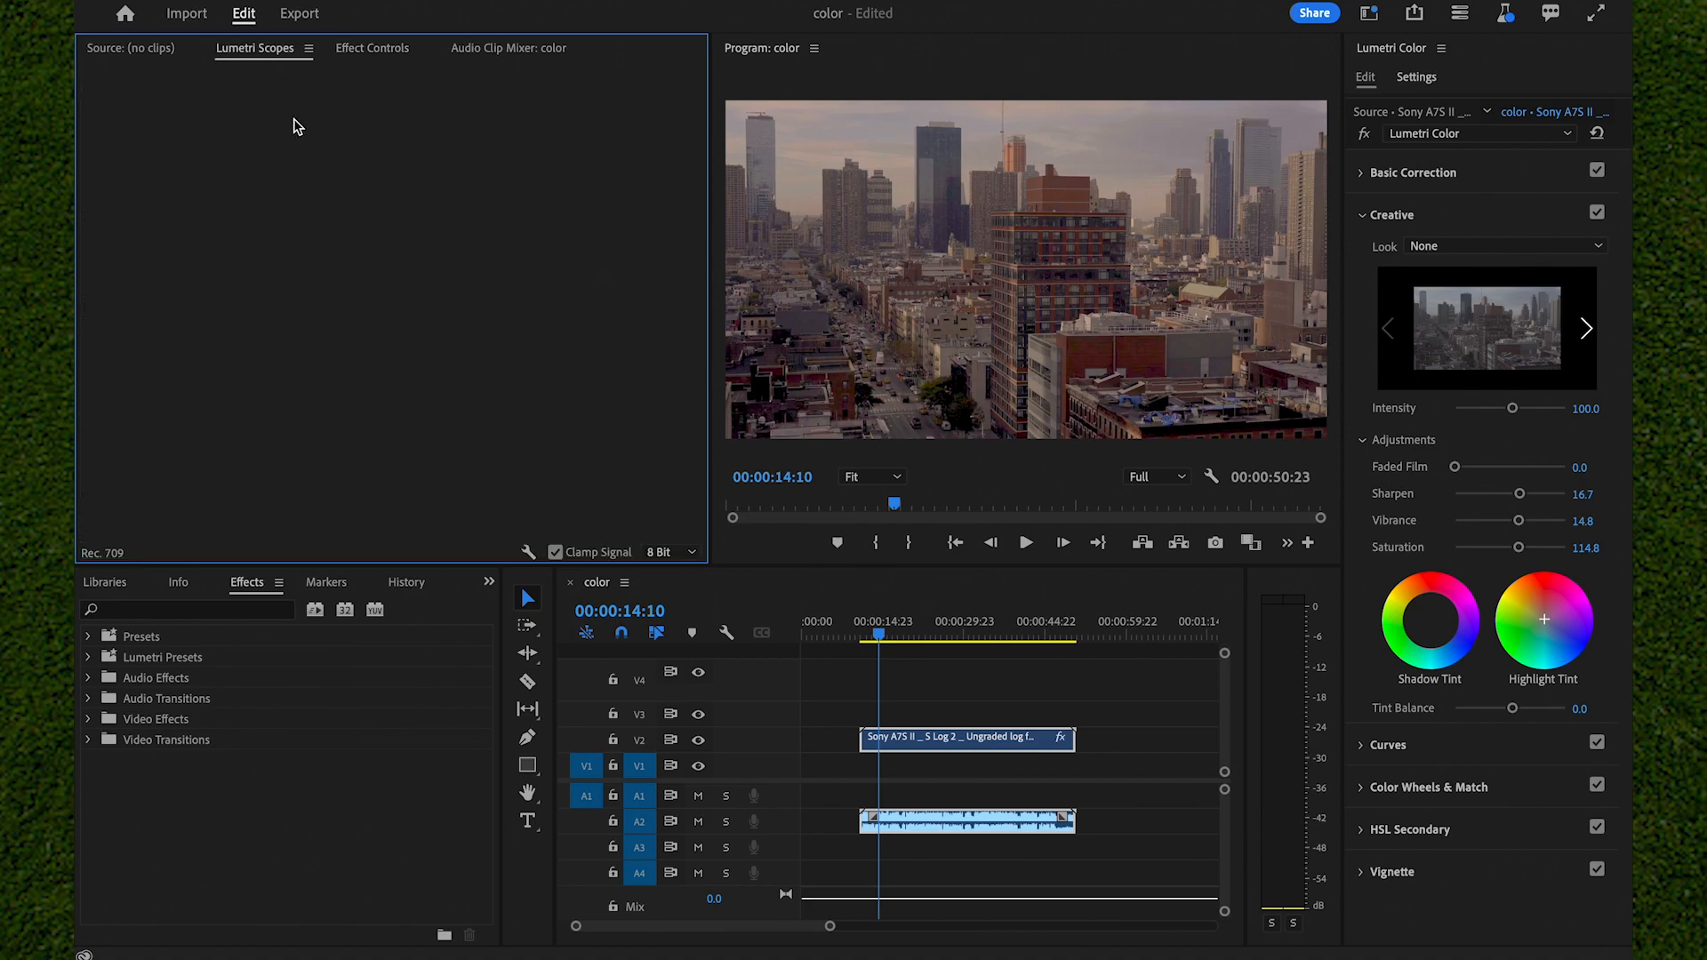
{"action": "left_click", "coordinate": [932, 723]}
{"action": "left_click", "coordinate": [932, 736]}
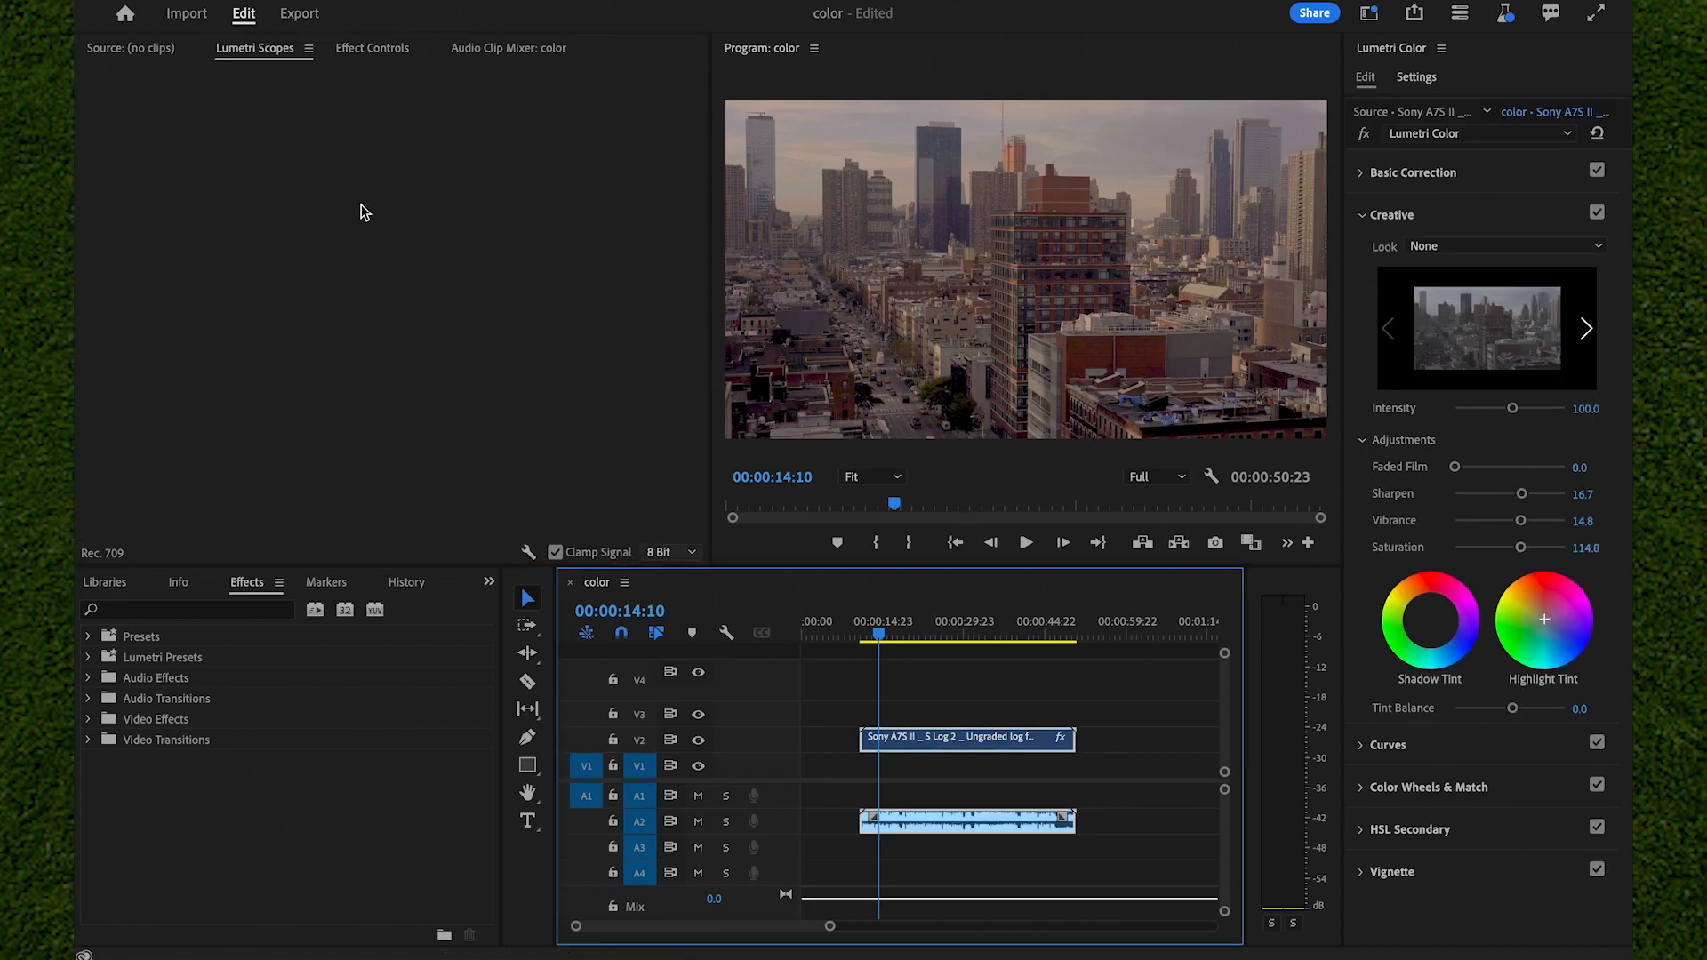
{"action": "left_click", "coordinate": [282, 54]}
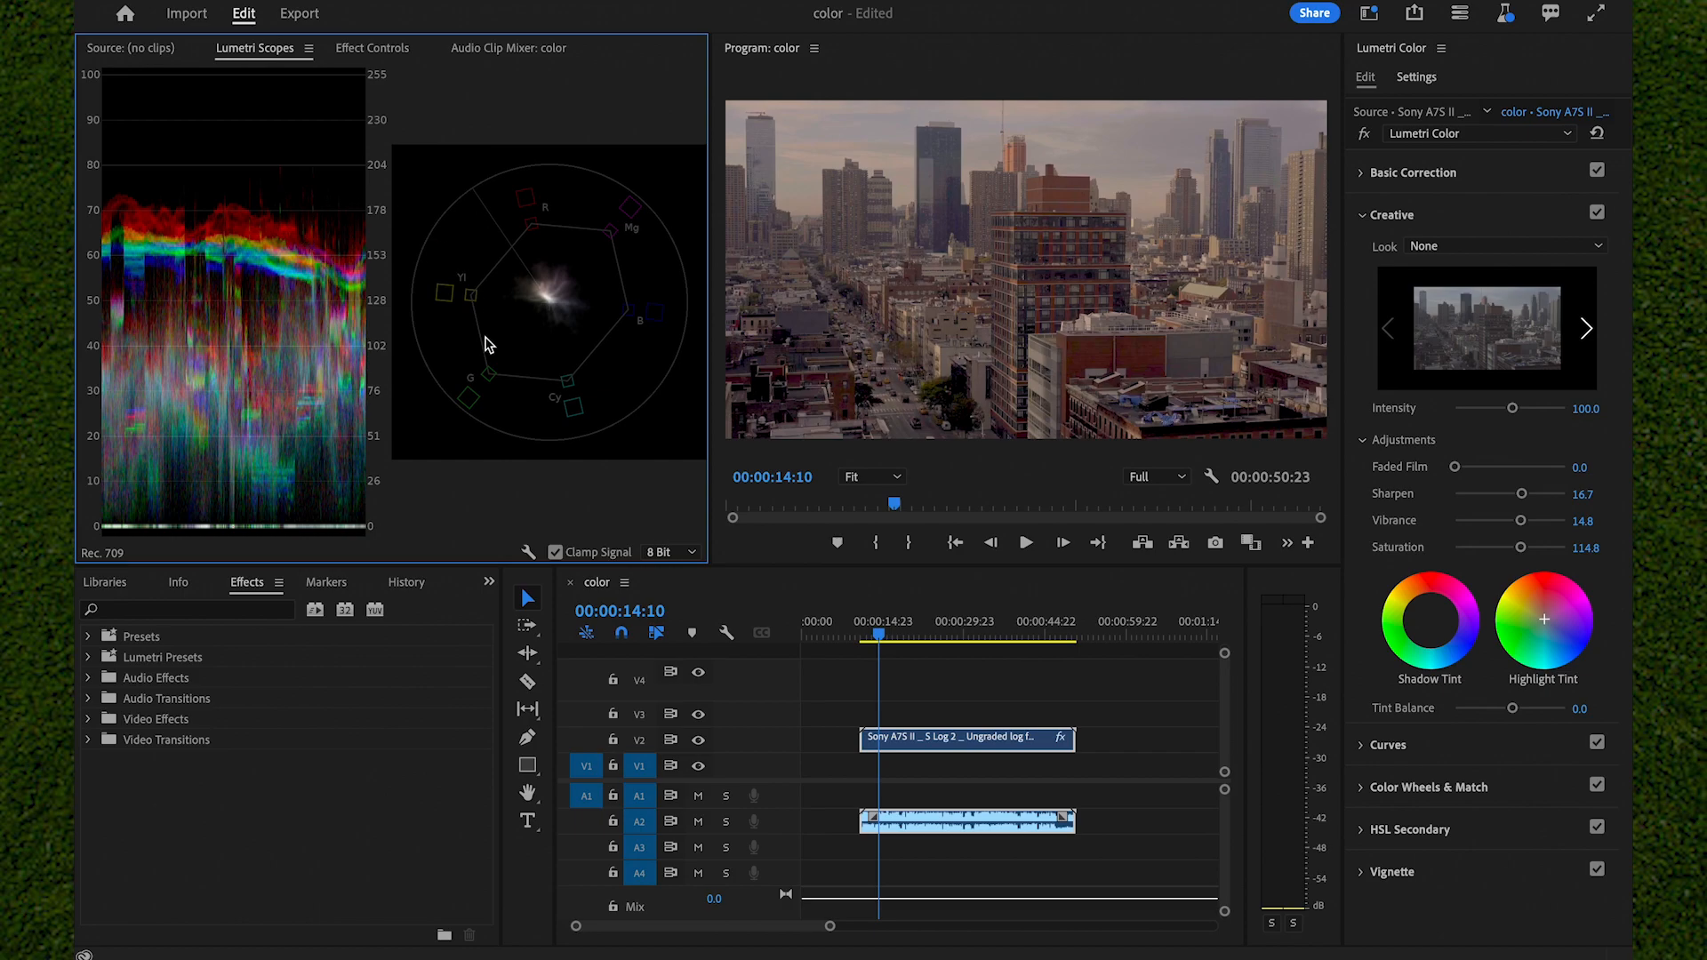
Hide the RGB waveform in the Lumetri Scopes and show it again alongside the vectorscope.
{"action": "right_click", "coordinate": [248, 236]}
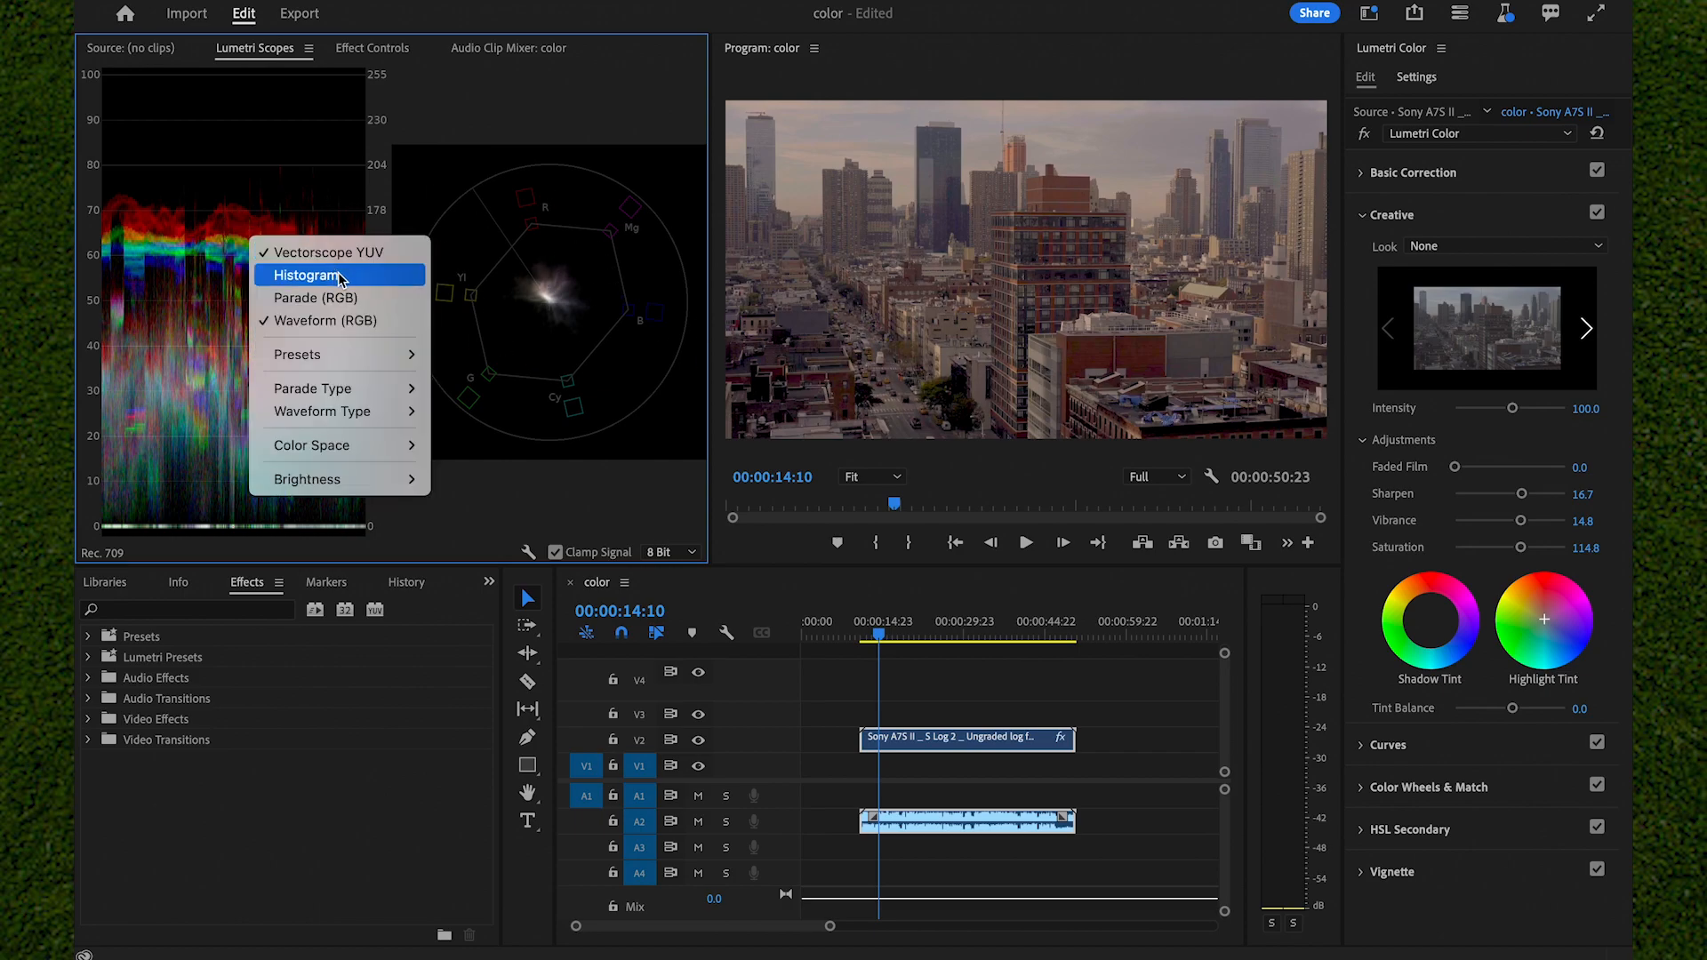
{"action": "left_click", "coordinate": [329, 320]}
{"action": "right_click", "coordinate": [372, 316]}
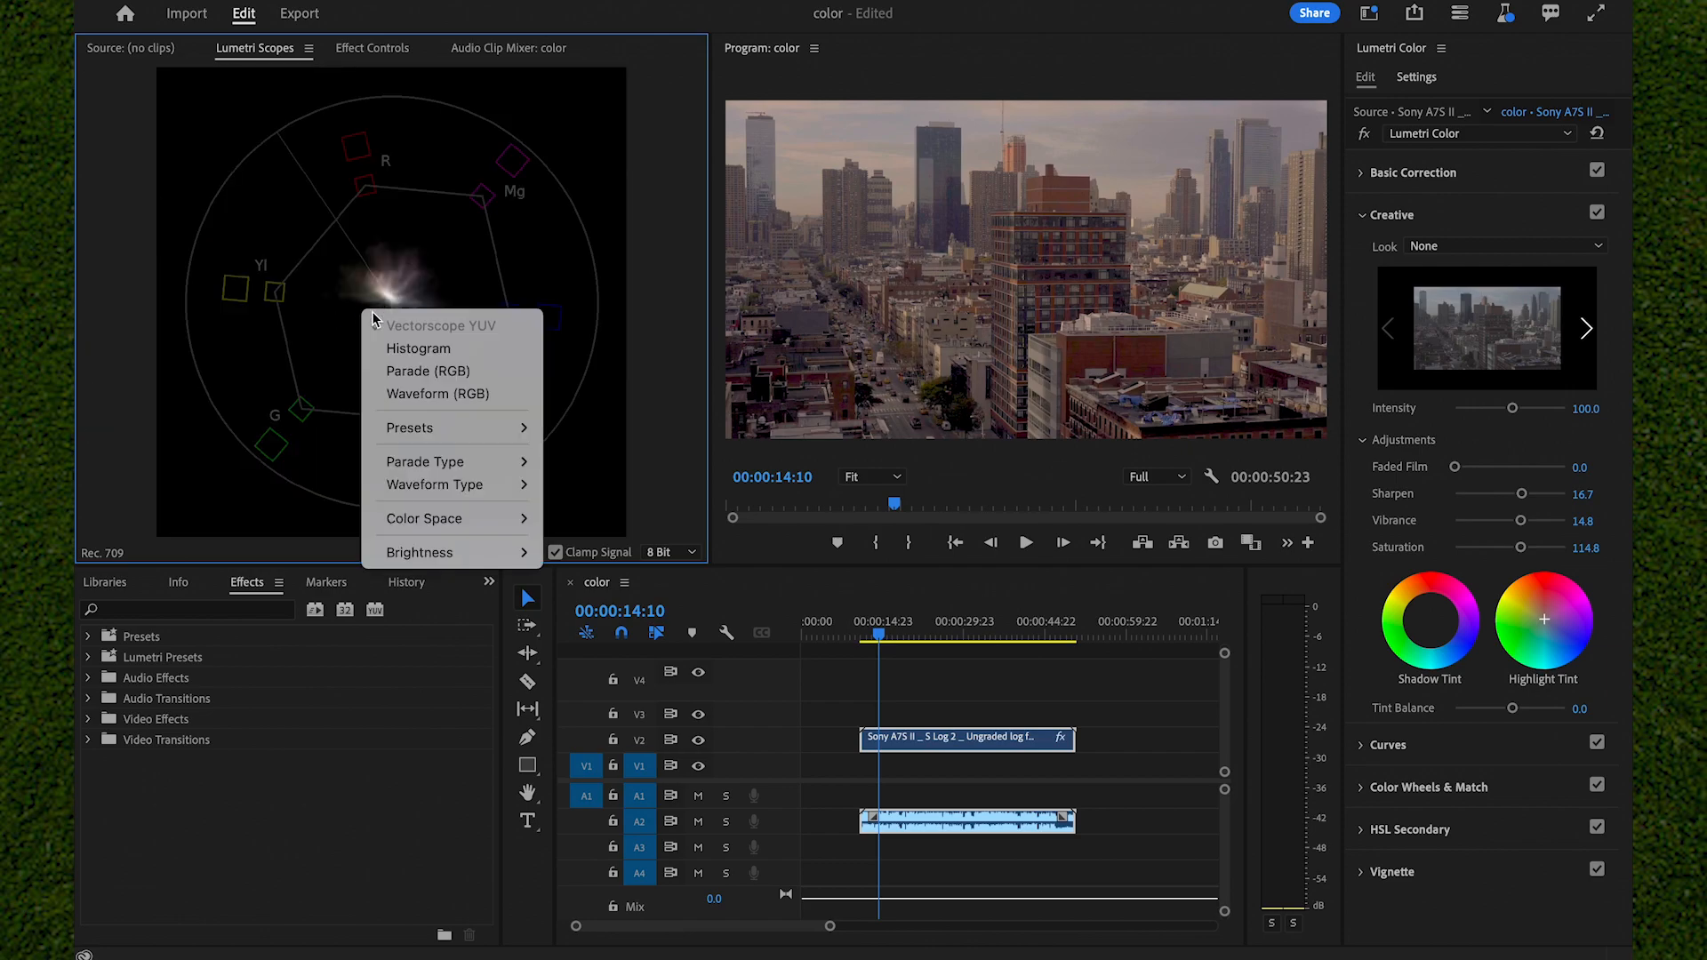
{"action": "left_click", "coordinate": [391, 392]}
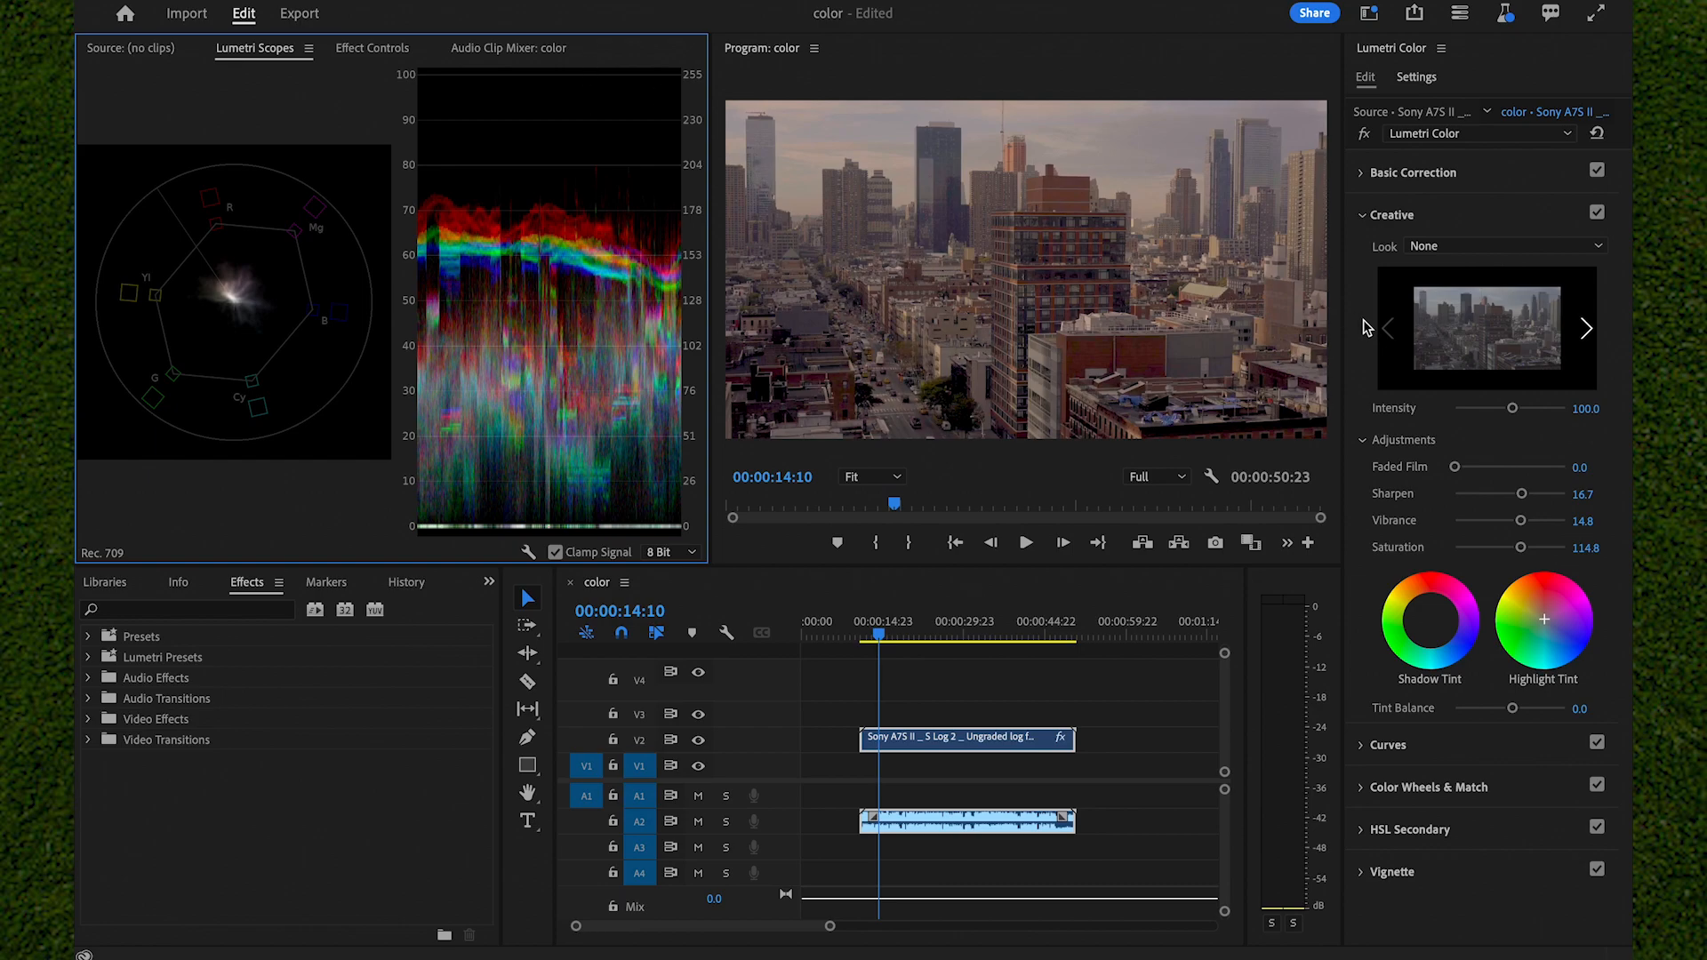
Try Exposure 5.0 and Contrast 100.0 in Basic Correction to examine the scopes, and undo both changes.
{"action": "left_click", "coordinate": [1413, 173]}
{"action": "left_click_drag", "start_coordinate": [1512, 499], "coordinate": [1622, 472]}
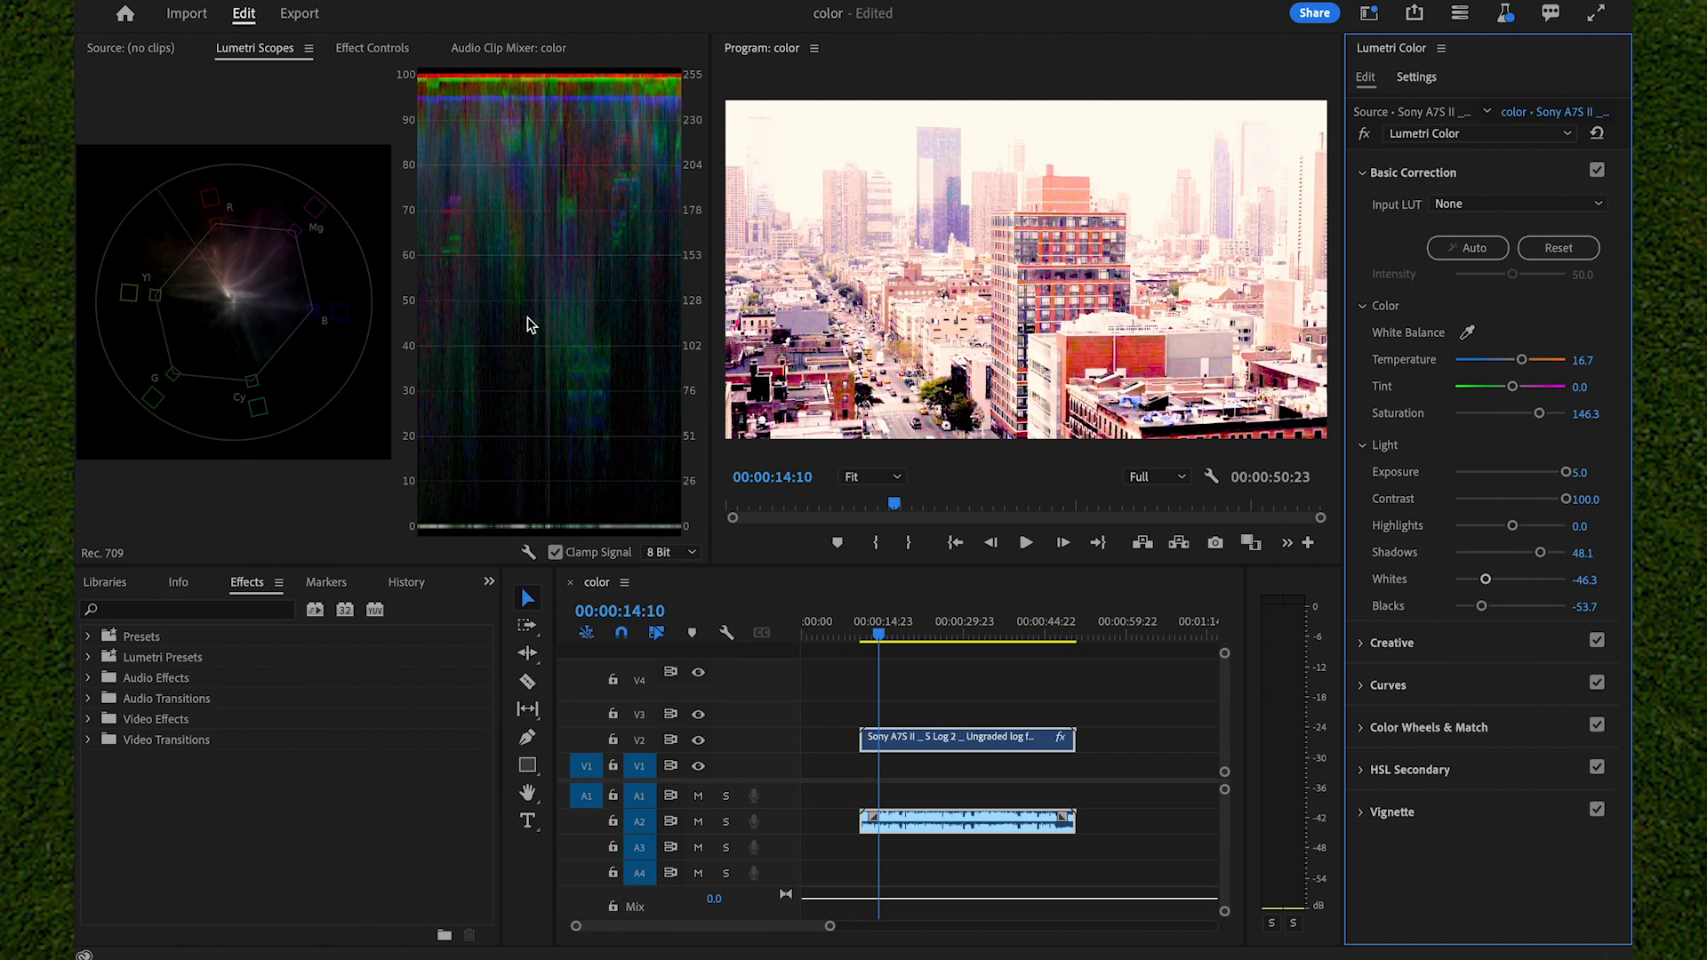
{"action": "key", "text": "ctrl+z"}
{"action": "key", "text": "ctrl+z"}
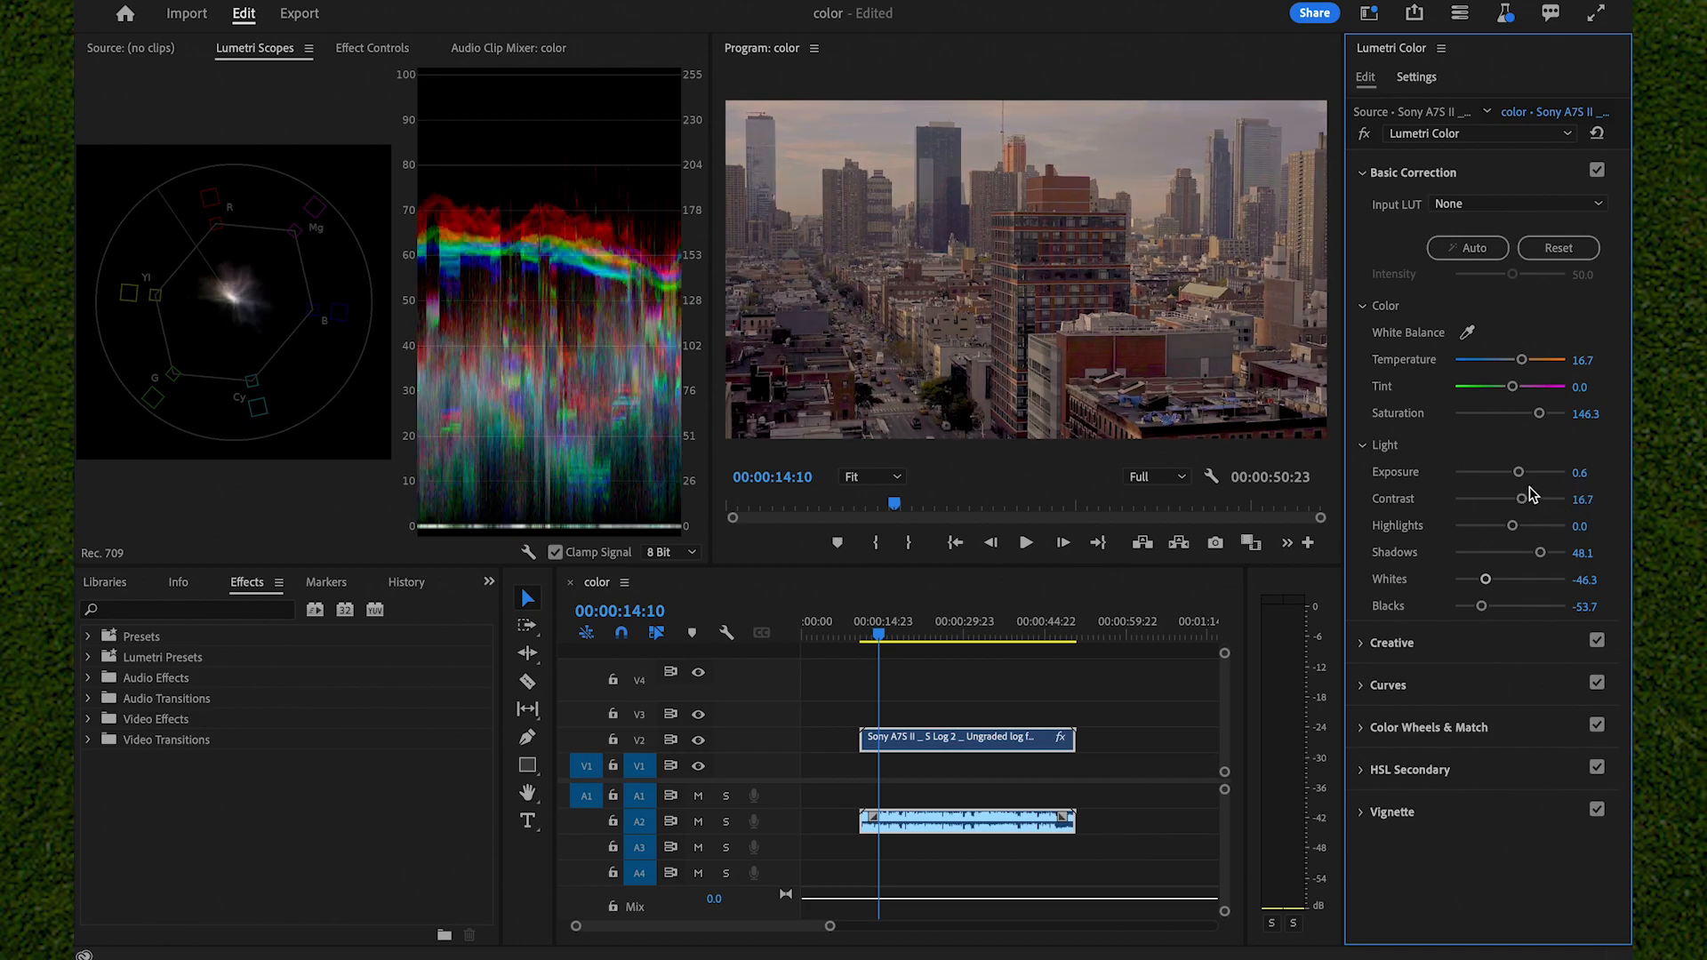
Try Exposure -5.0 and Contrast -100.0 to examine the waveform on a dark image, and undo both changes.
{"action": "left_click_drag", "start_coordinate": [1522, 499], "coordinate": [1336, 499]}
{"action": "left_click_drag", "start_coordinate": [1518, 472], "coordinate": [1383, 472]}
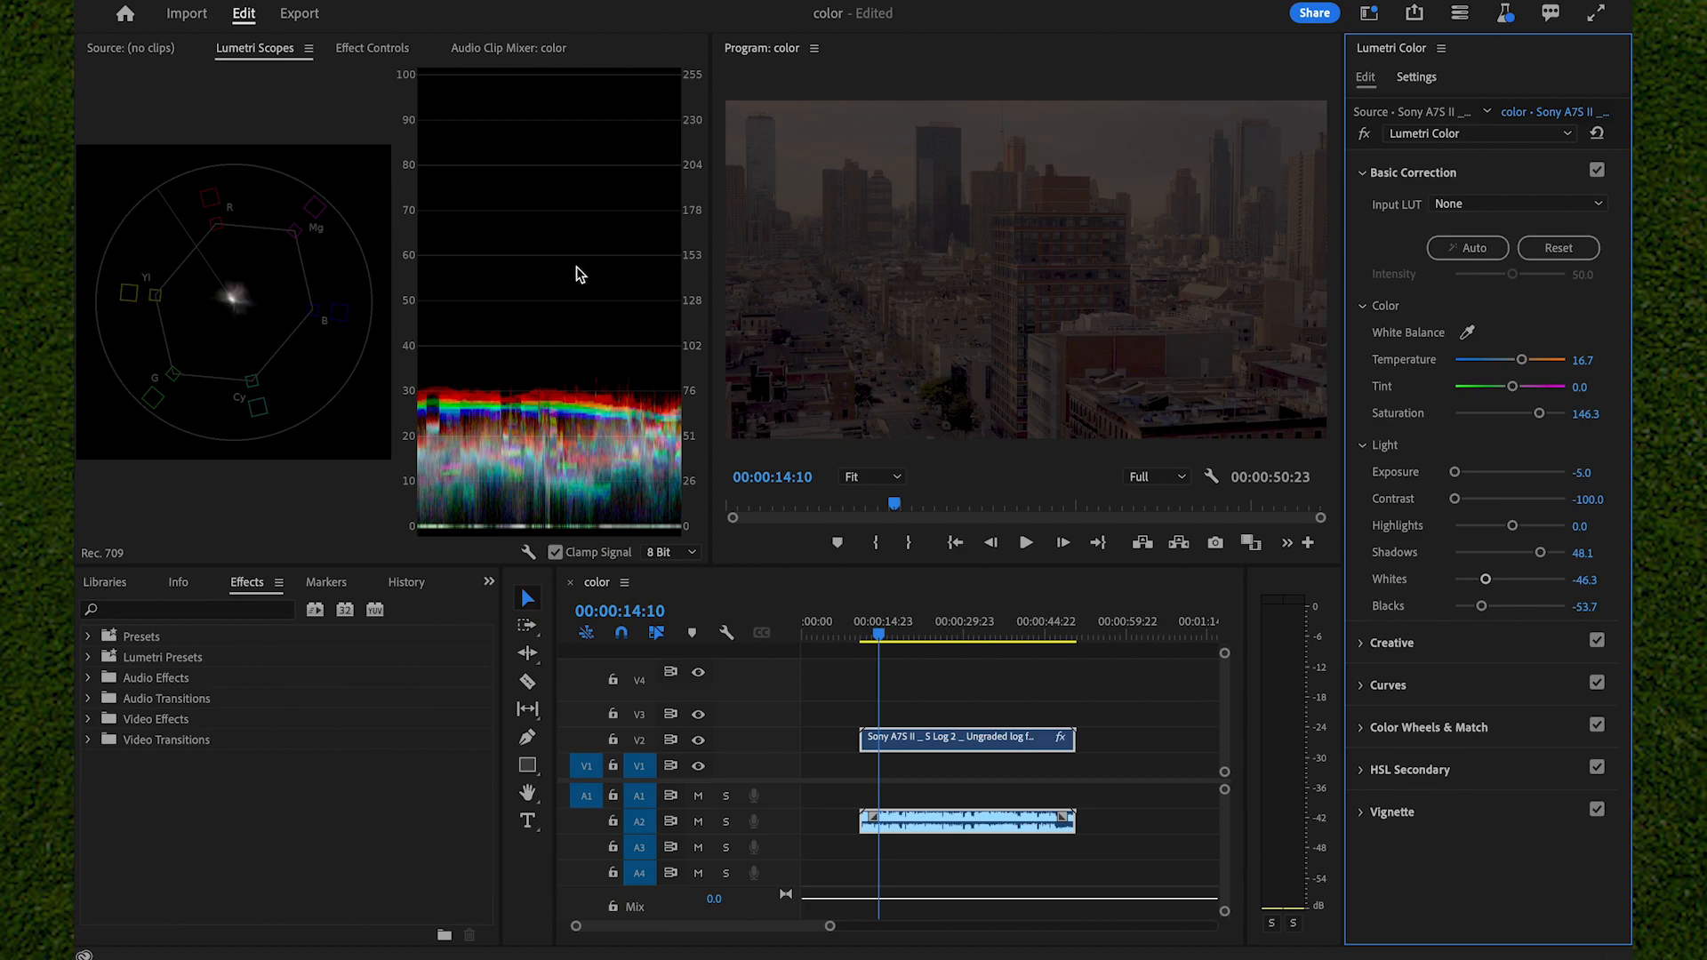
{"action": "key", "text": "ctrl+z"}
{"action": "key", "text": "ctrl+z"}
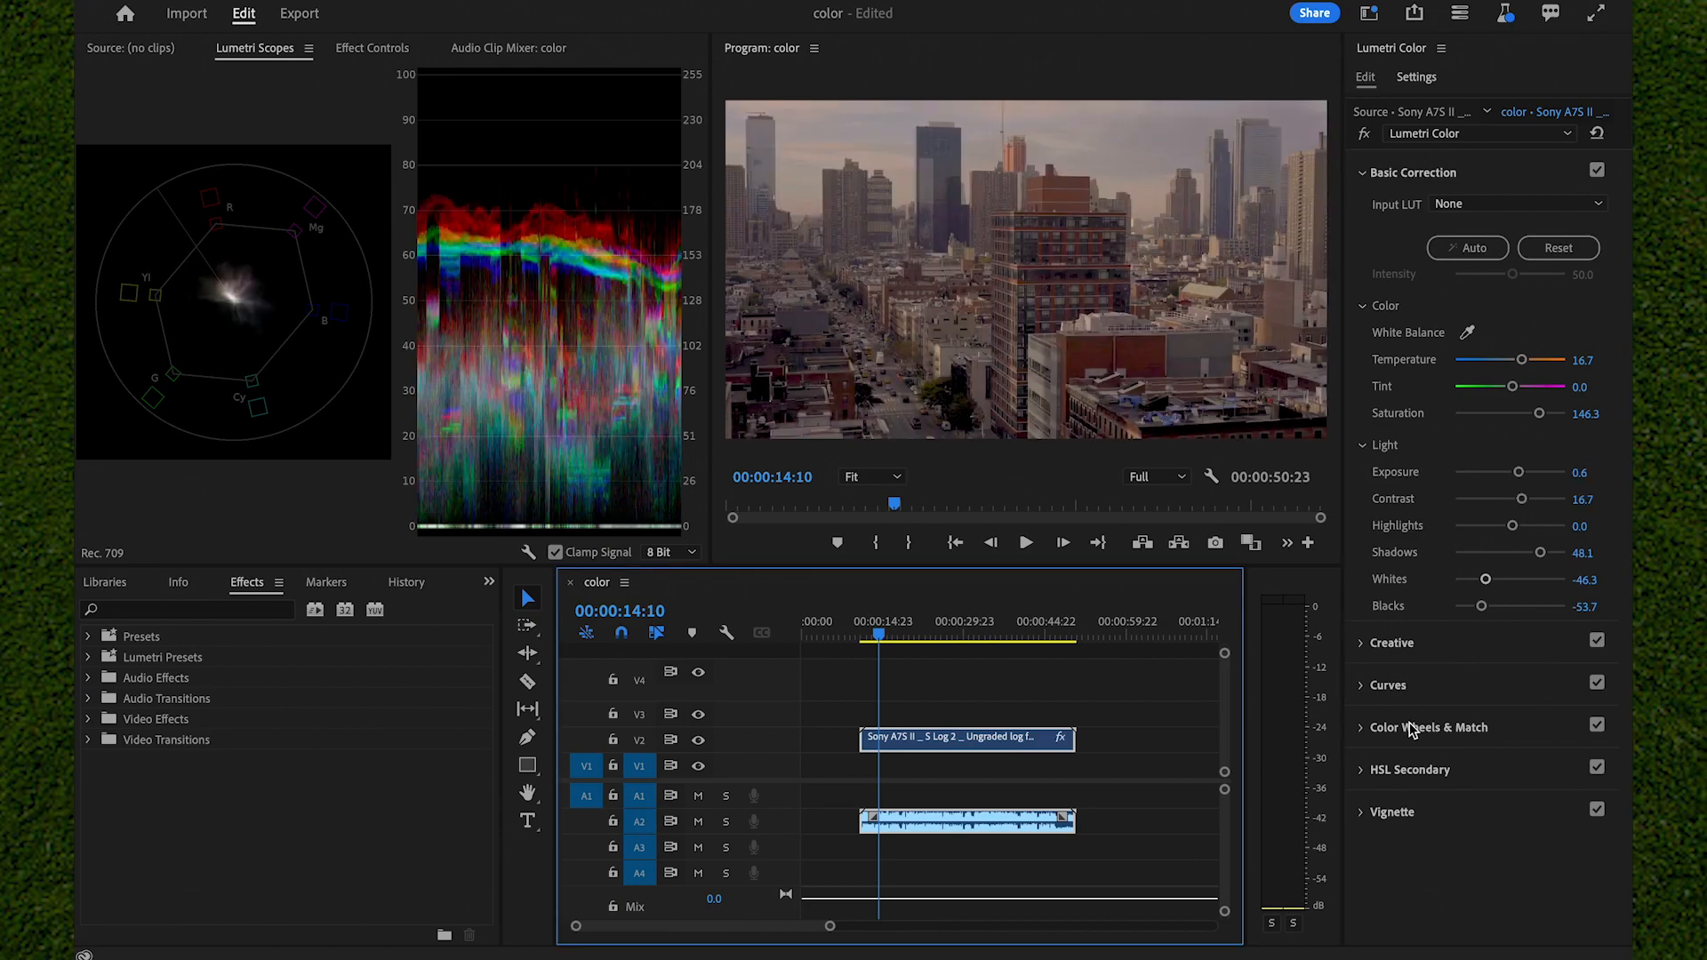
Try an HSL Secondary key sampled from the image with adjusted hue and saturation ranges, and replace it with the red preset key.
{"action": "left_click", "coordinate": [1440, 771]}
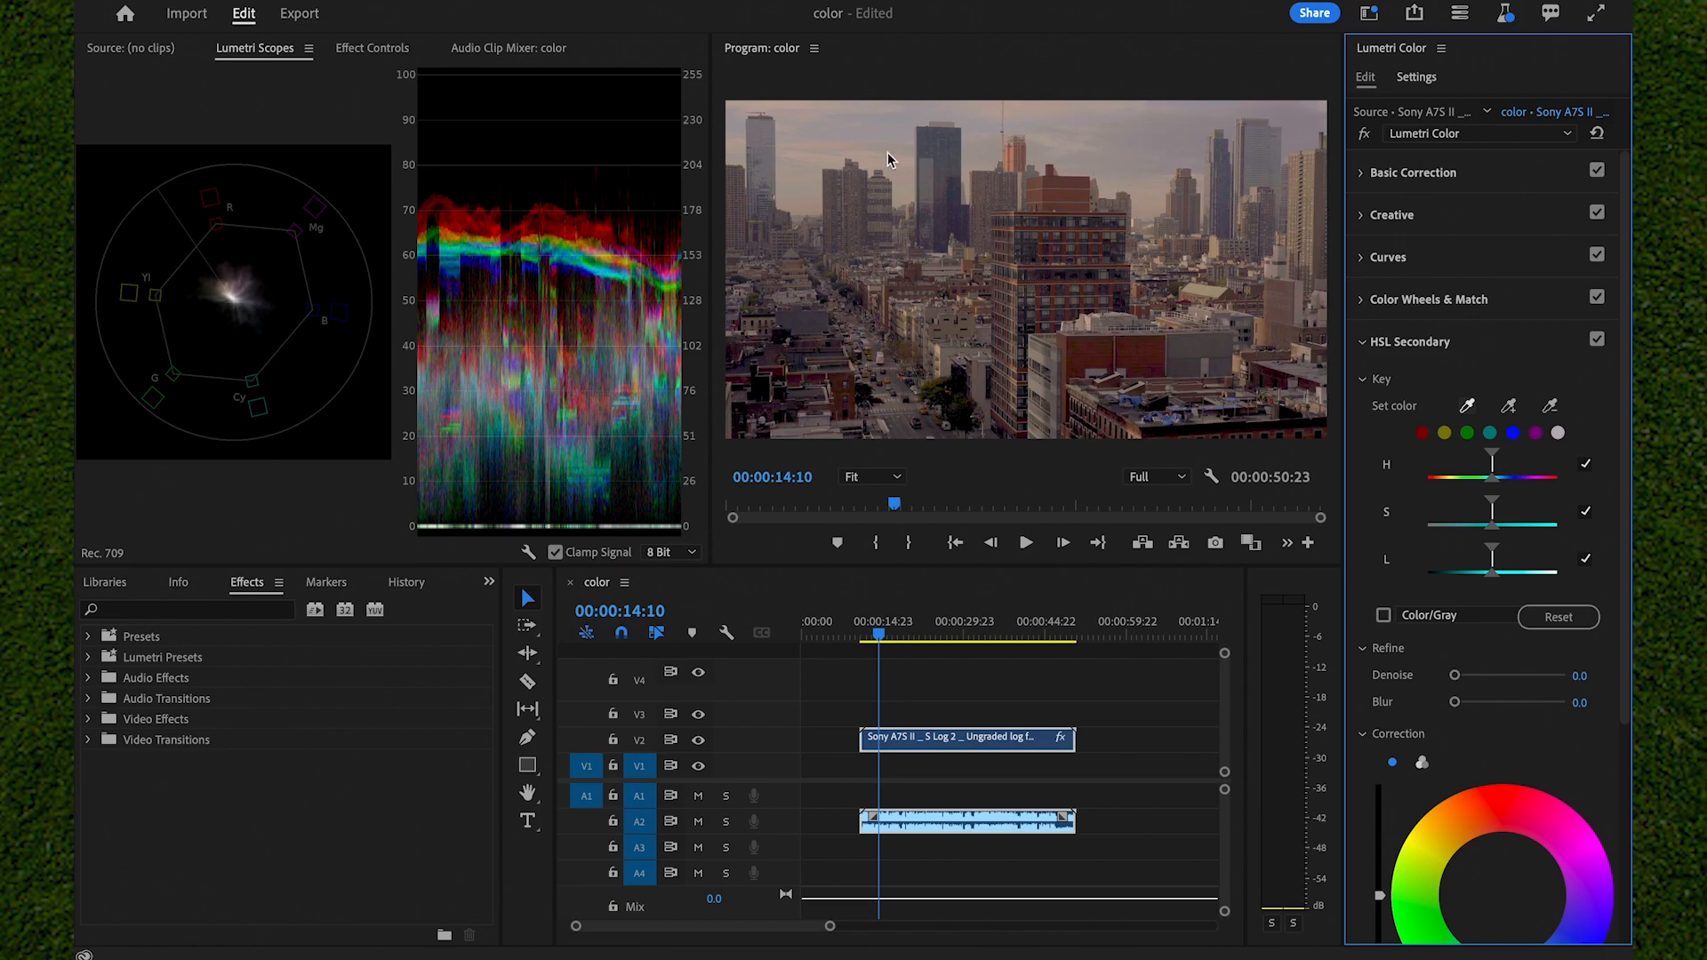
{"action": "left_click_drag", "start_coordinate": [1467, 405], "coordinate": [1241, 414]}
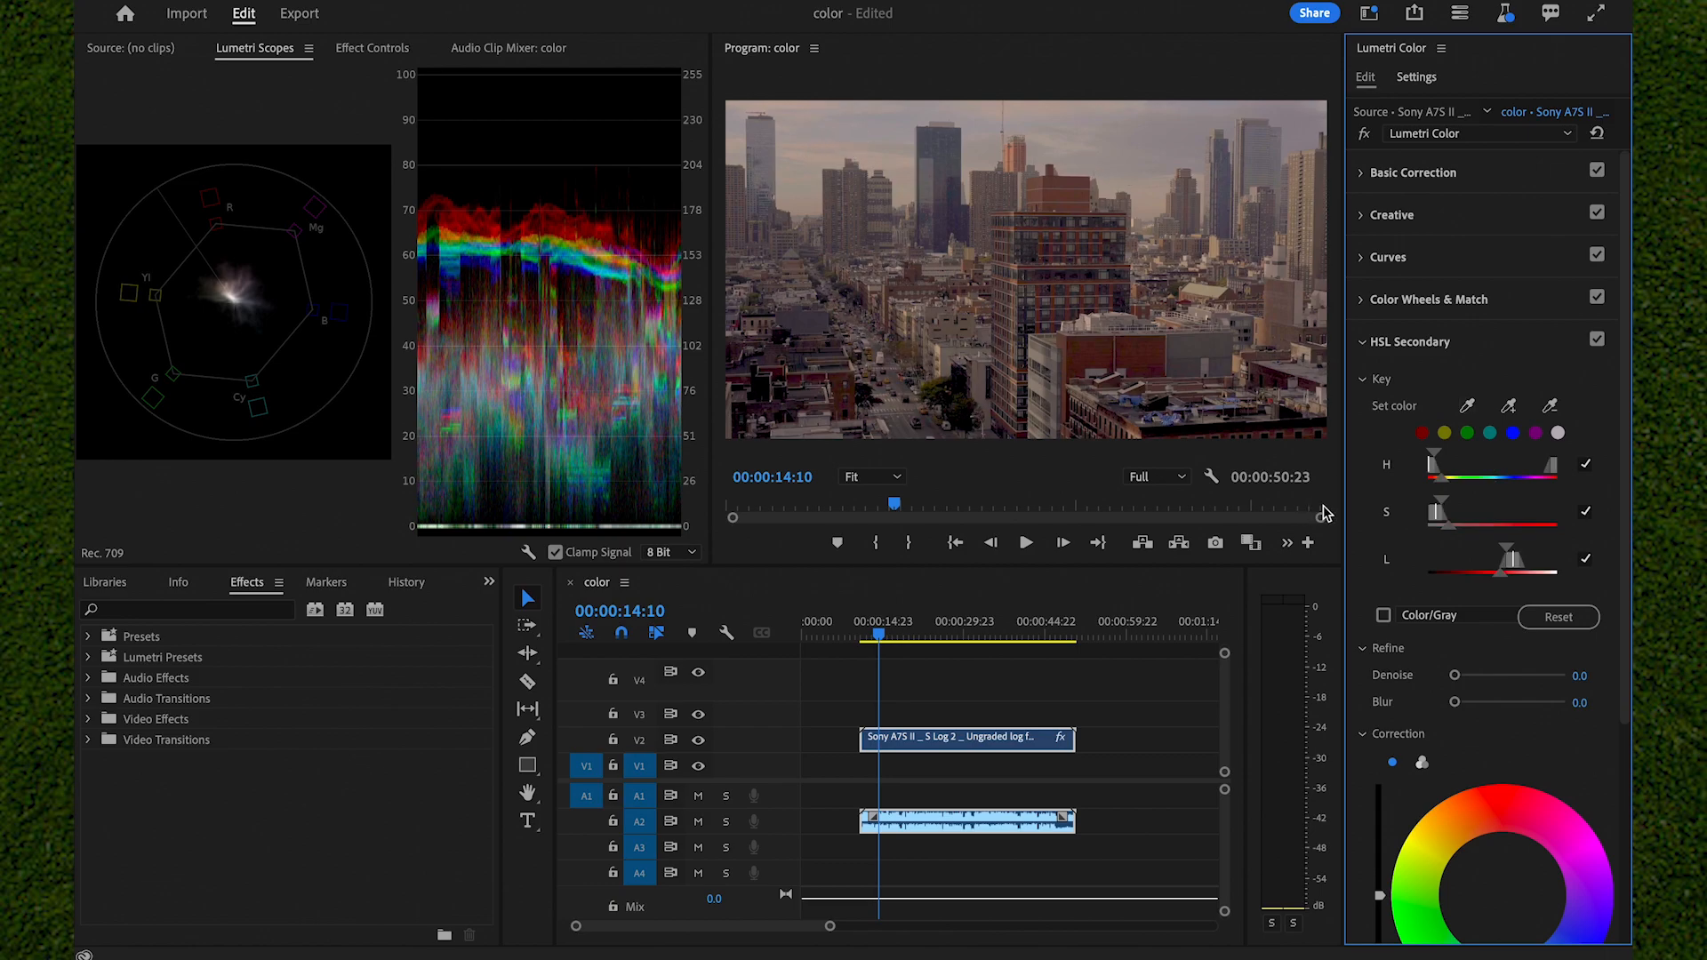
{"action": "mouse_move", "coordinate": [1440, 480]}
{"action": "left_mouse_down"}
{"action": "mouse_move", "coordinate": [1522, 483]}
{"action": "mouse_move", "coordinate": [1462, 485]}
{"action": "left_mouse_up"}
{"action": "left_click_drag", "start_coordinate": [1449, 526], "coordinate": [1488, 533]}
{"action": "key", "text": "ctrl+z"}
{"action": "left_click", "coordinate": [1422, 433]}
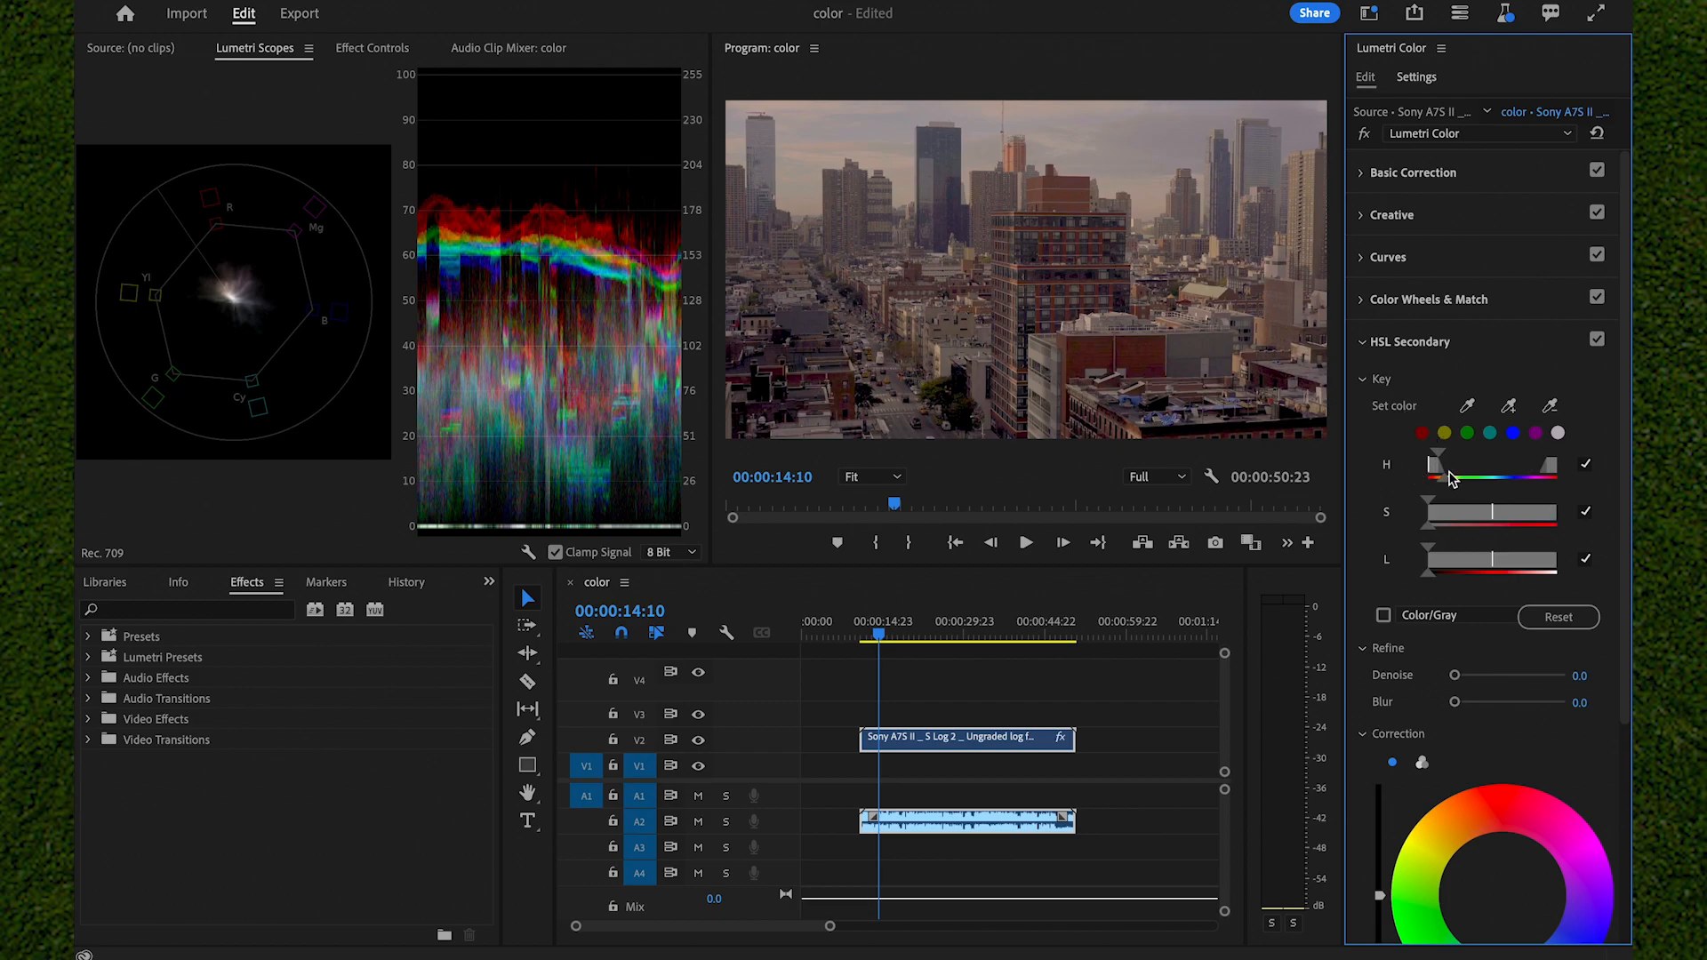
Sample the red building as the HSL Secondary key color and widen the key's hue and saturation ranges.
{"action": "left_click", "coordinate": [1465, 405]}
{"action": "left_click", "coordinate": [1090, 360]}
{"action": "left_click_drag", "start_coordinate": [1442, 480], "coordinate": [1482, 478]}
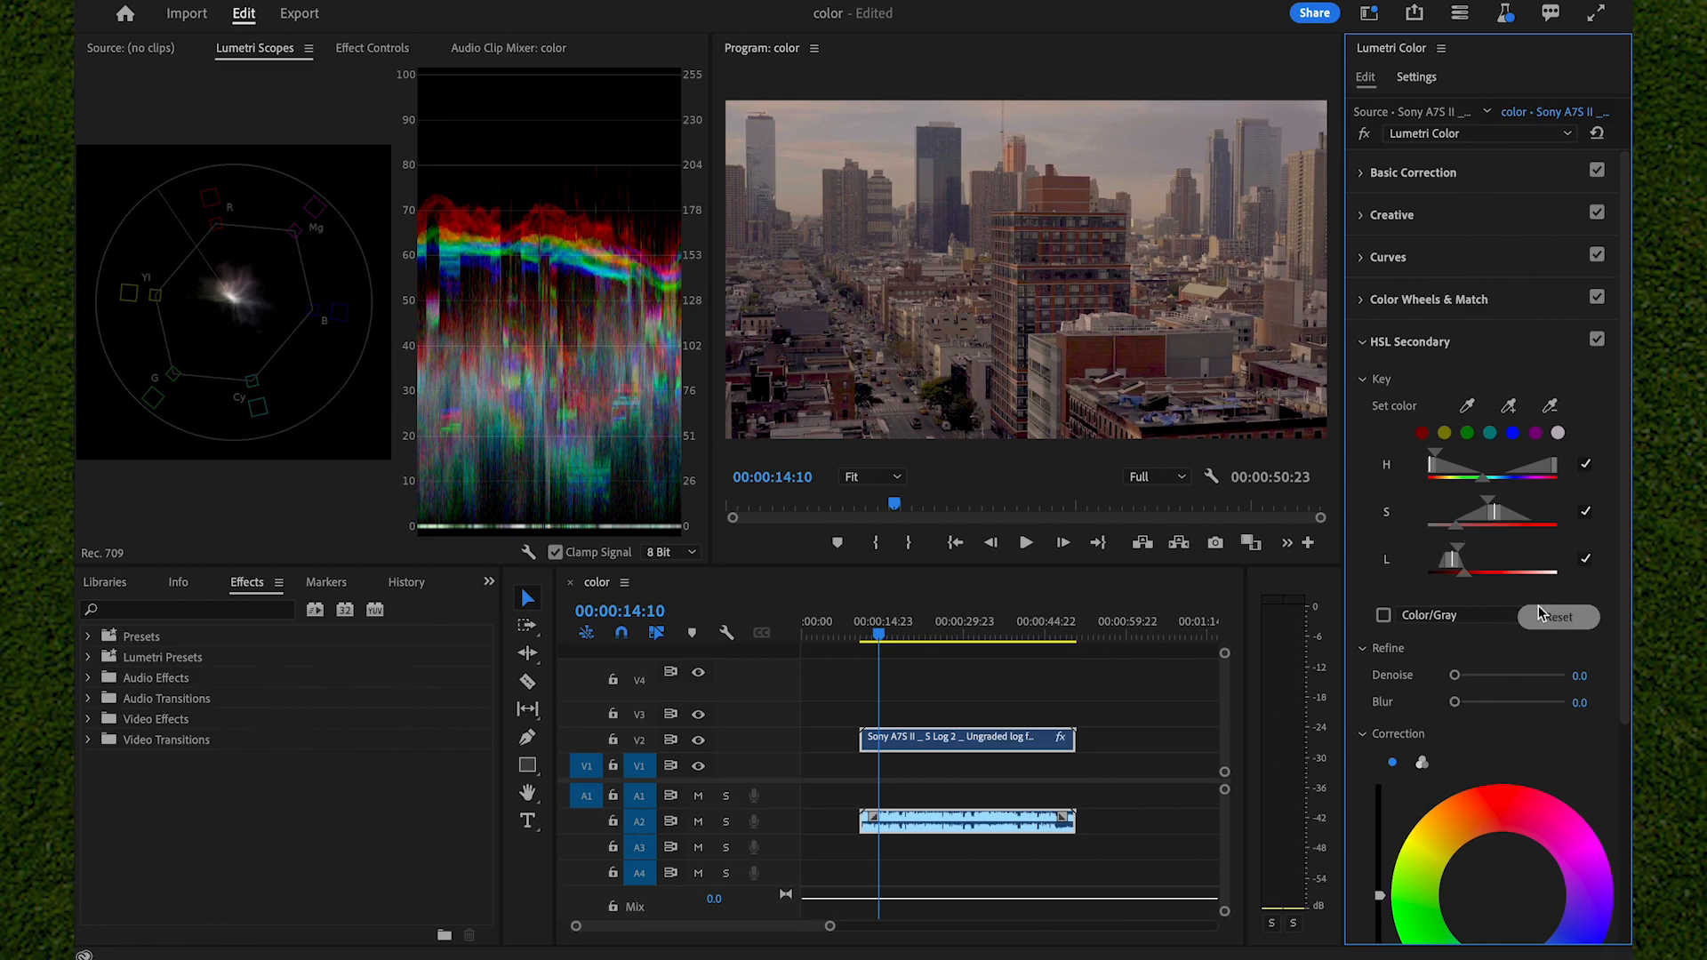
In the HSL Secondary correction, set Temperature to 27.8, Tint to 40.7, Contrast to 29.6 and Saturation to 105.6.
{"action": "scroll", "coordinate": [1489, 631], "scroll_direction": "down", "scroll_amount": 4}
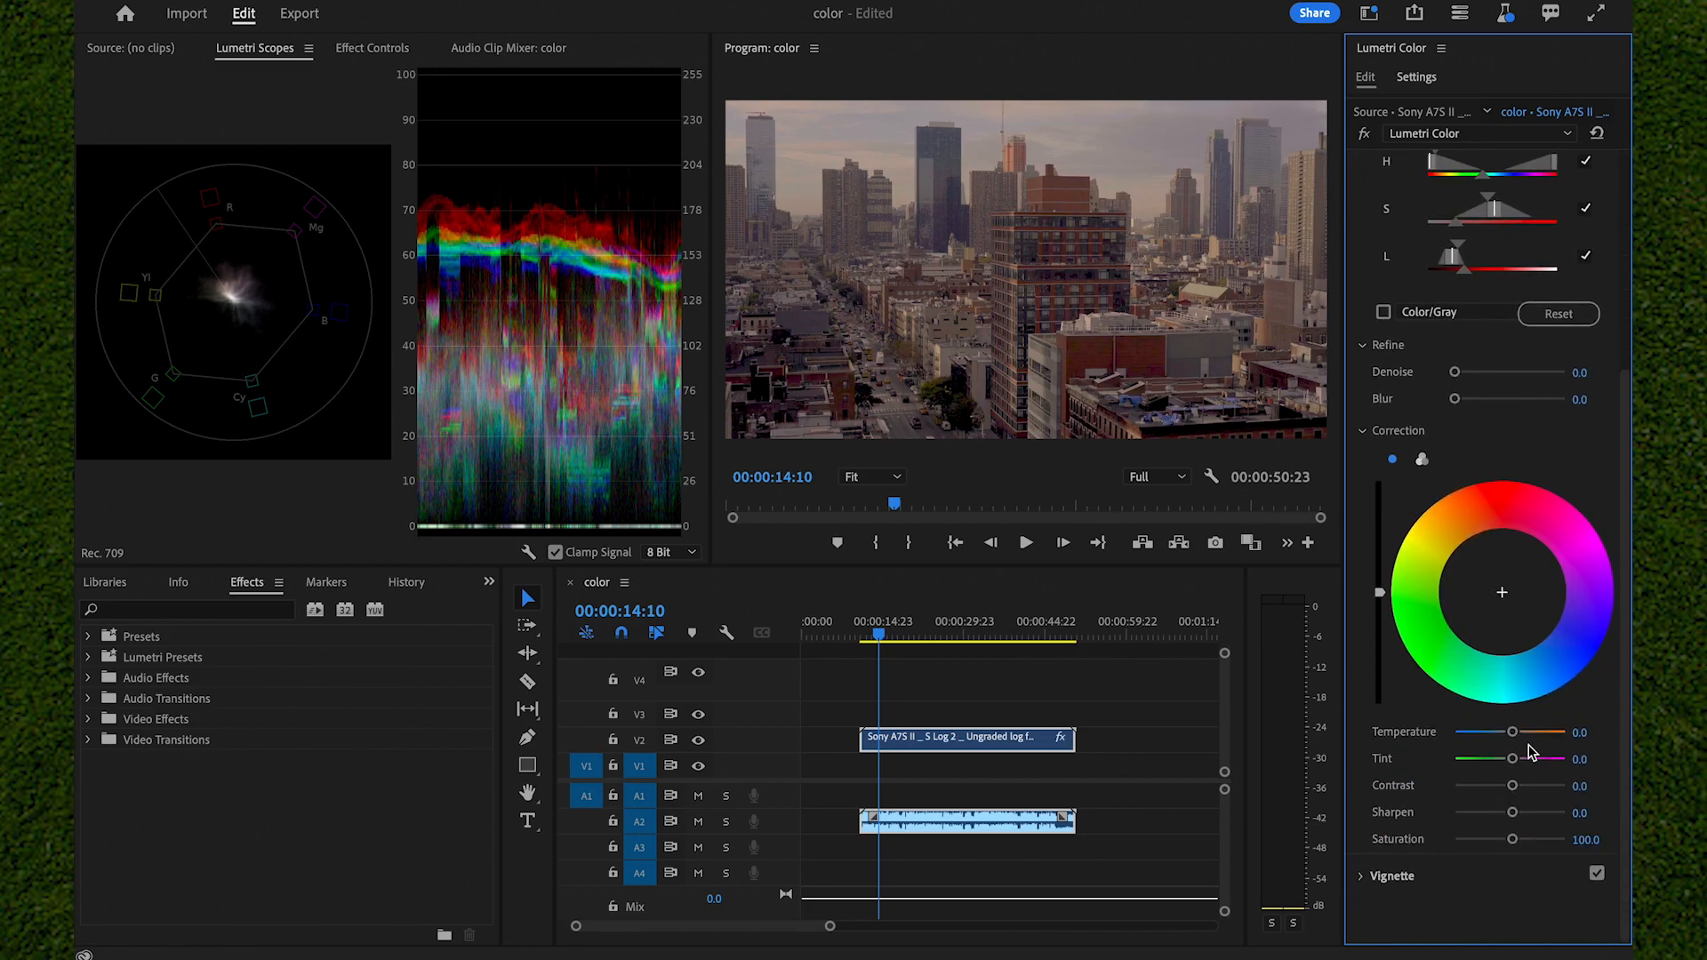
{"action": "left_click_drag", "start_coordinate": [1513, 731], "coordinate": [1531, 735]}
{"action": "left_click_drag", "start_coordinate": [1556, 742], "coordinate": [1523, 830]}
{"action": "left_click_drag", "start_coordinate": [1513, 759], "coordinate": [1525, 801]}
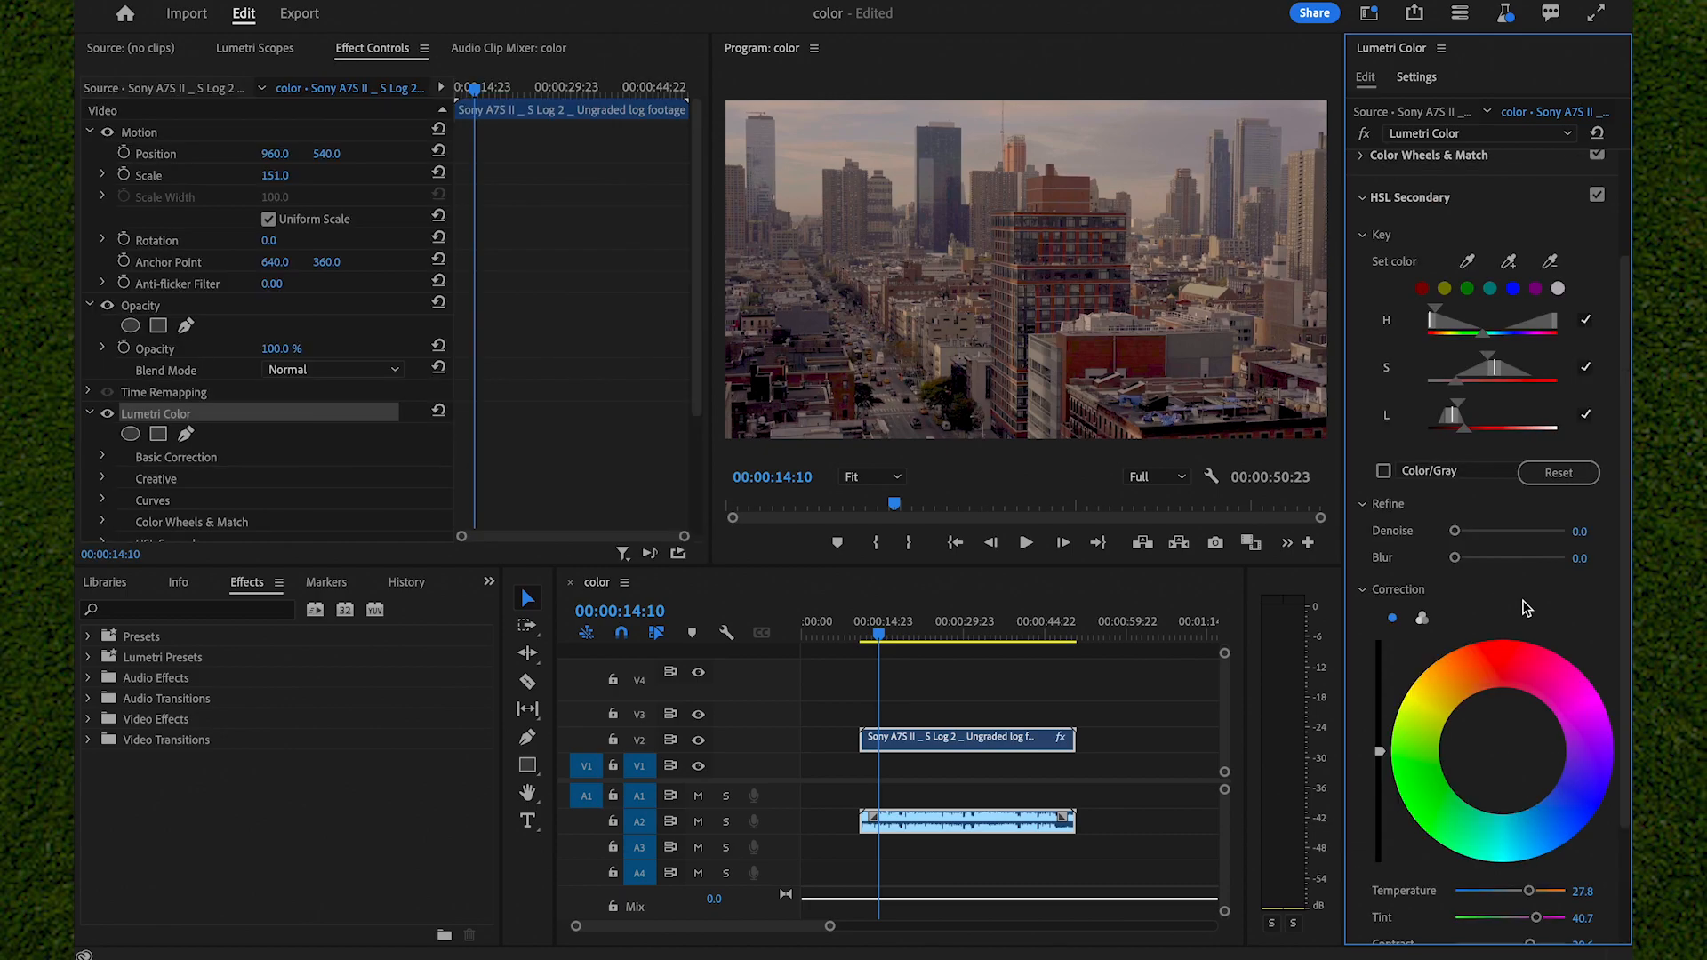
Add a vignette with Amount -0.6, Midpoint 59.3, Roundness 50.0 and Feather 75.9.
{"action": "scroll", "coordinate": [1523, 596], "scroll_direction": "down", "scroll_amount": 4}
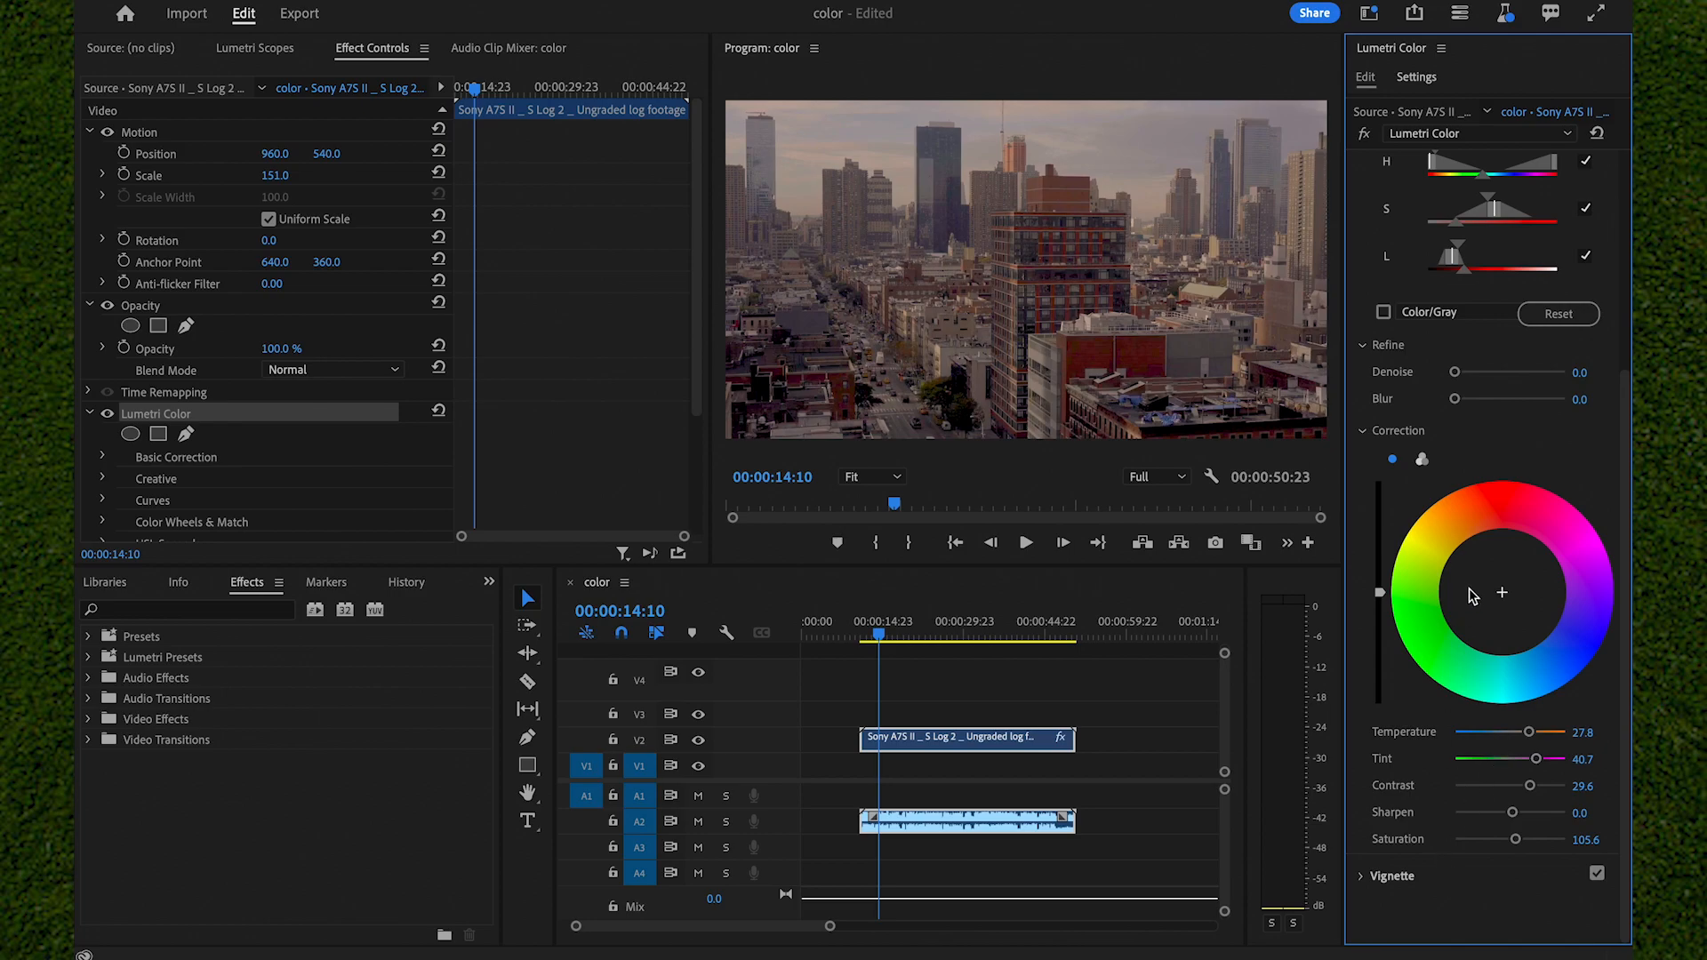
{"action": "left_click", "coordinate": [1453, 877]}
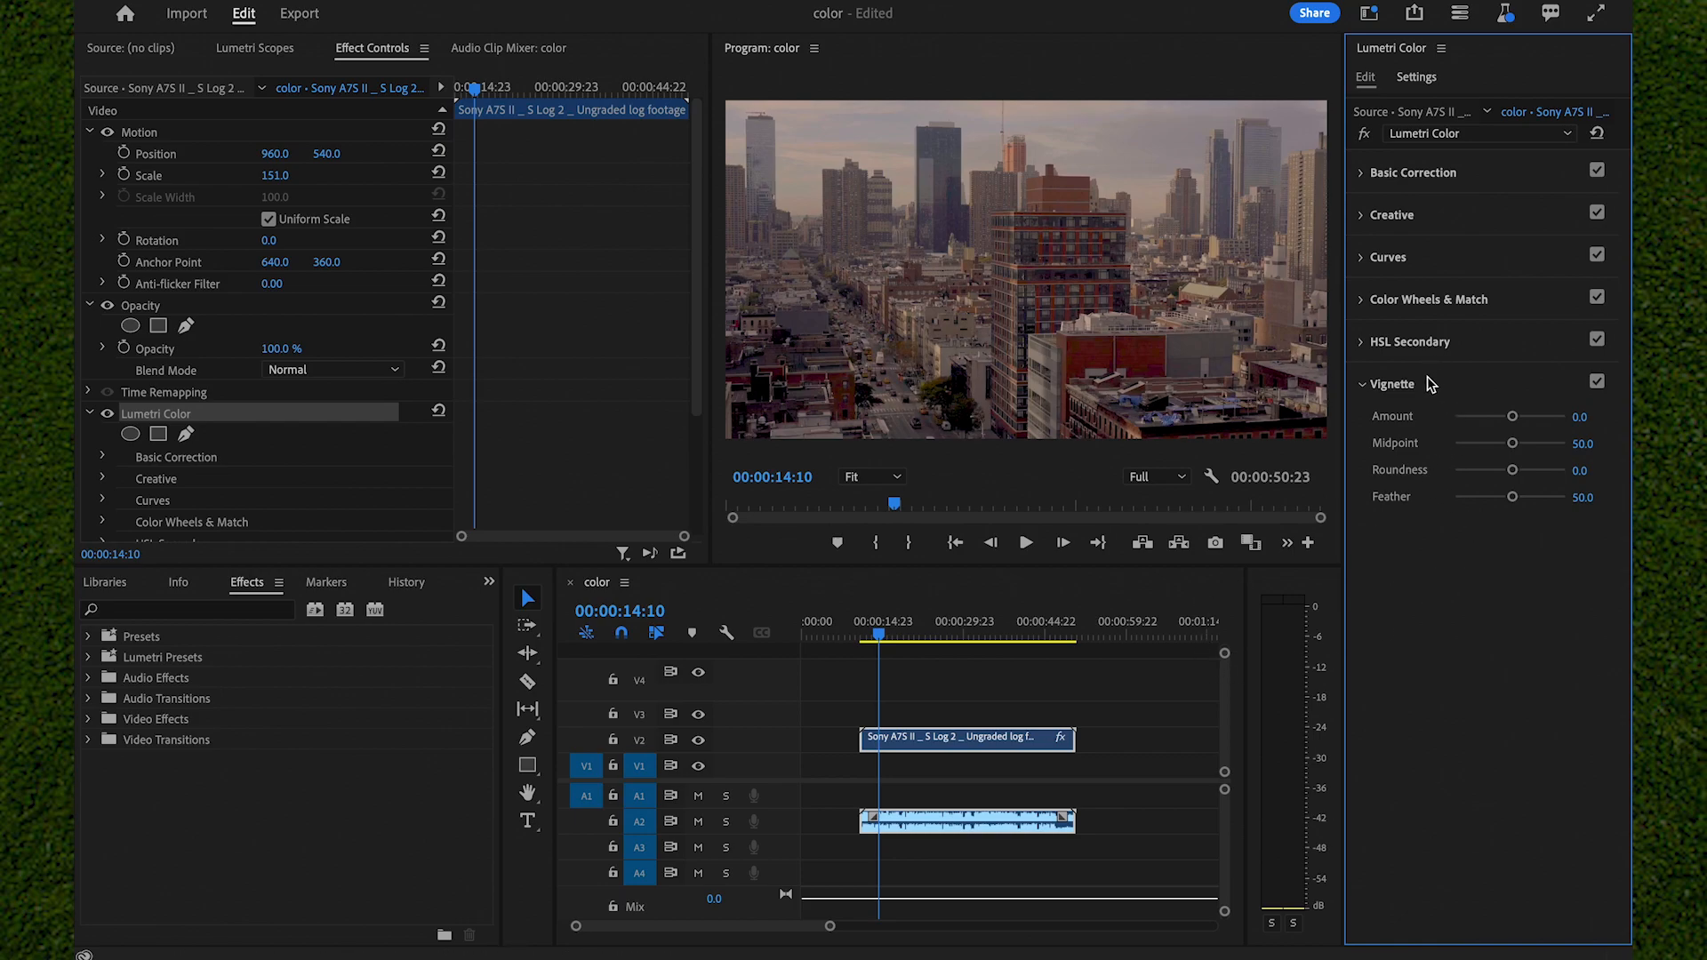
{"action": "left_click_drag", "start_coordinate": [1512, 416], "coordinate": [1426, 423]}
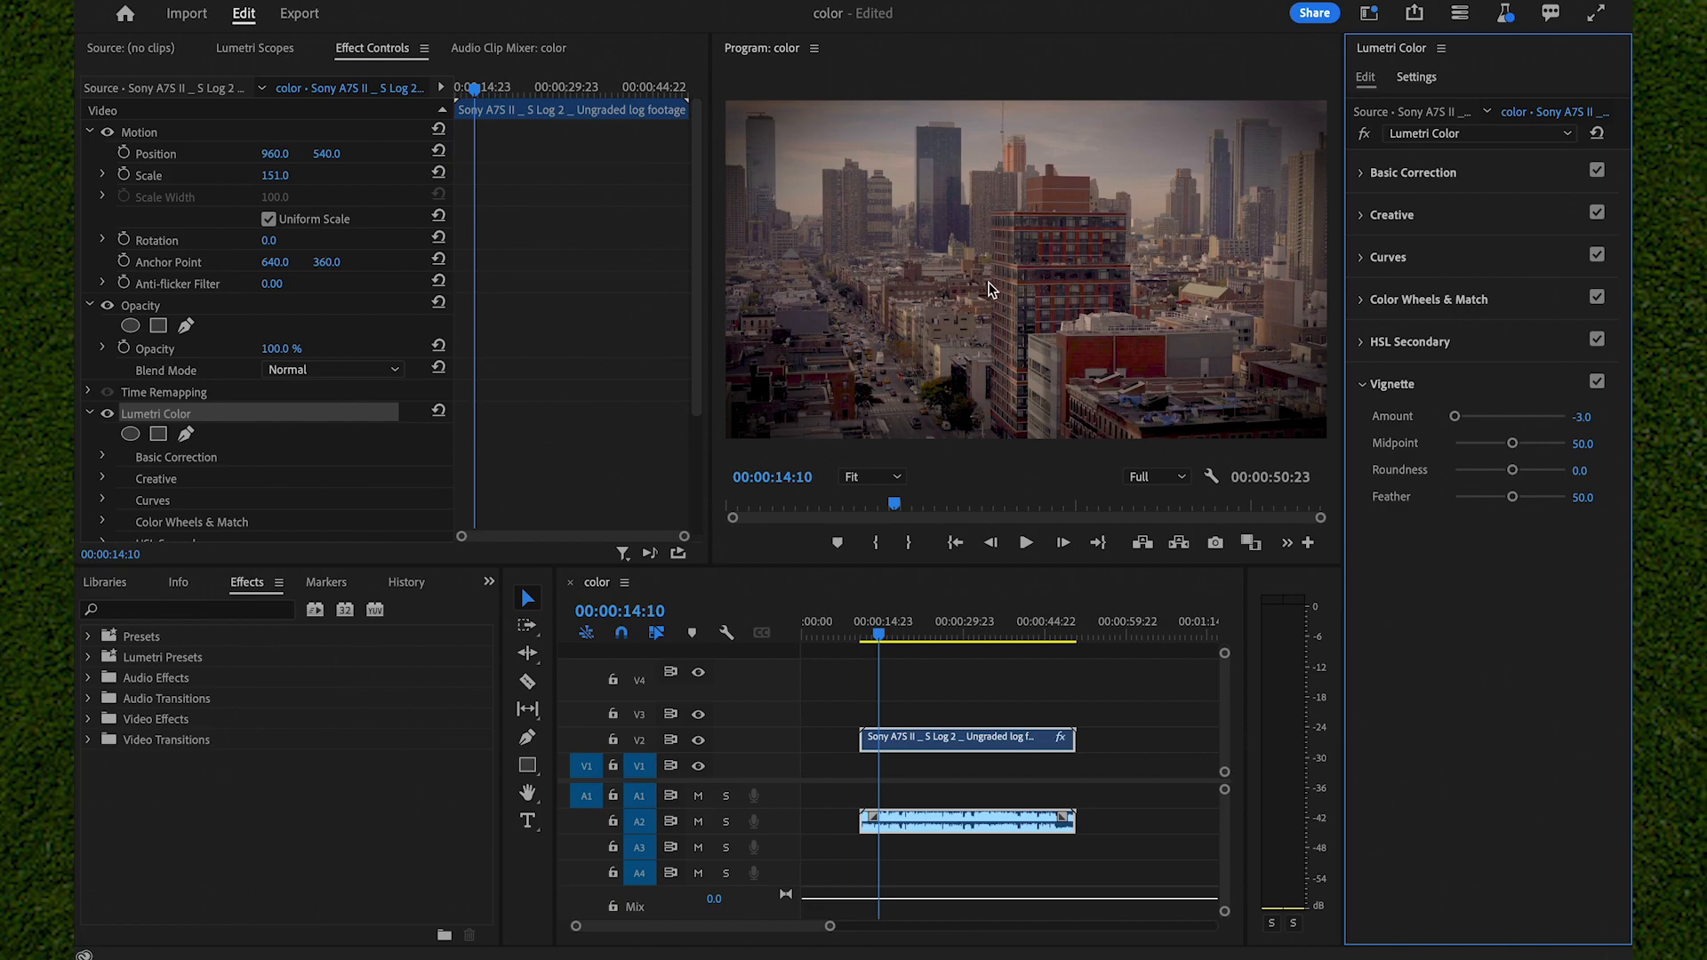
{"action": "left_click_drag", "start_coordinate": [1455, 416], "coordinate": [1501, 436]}
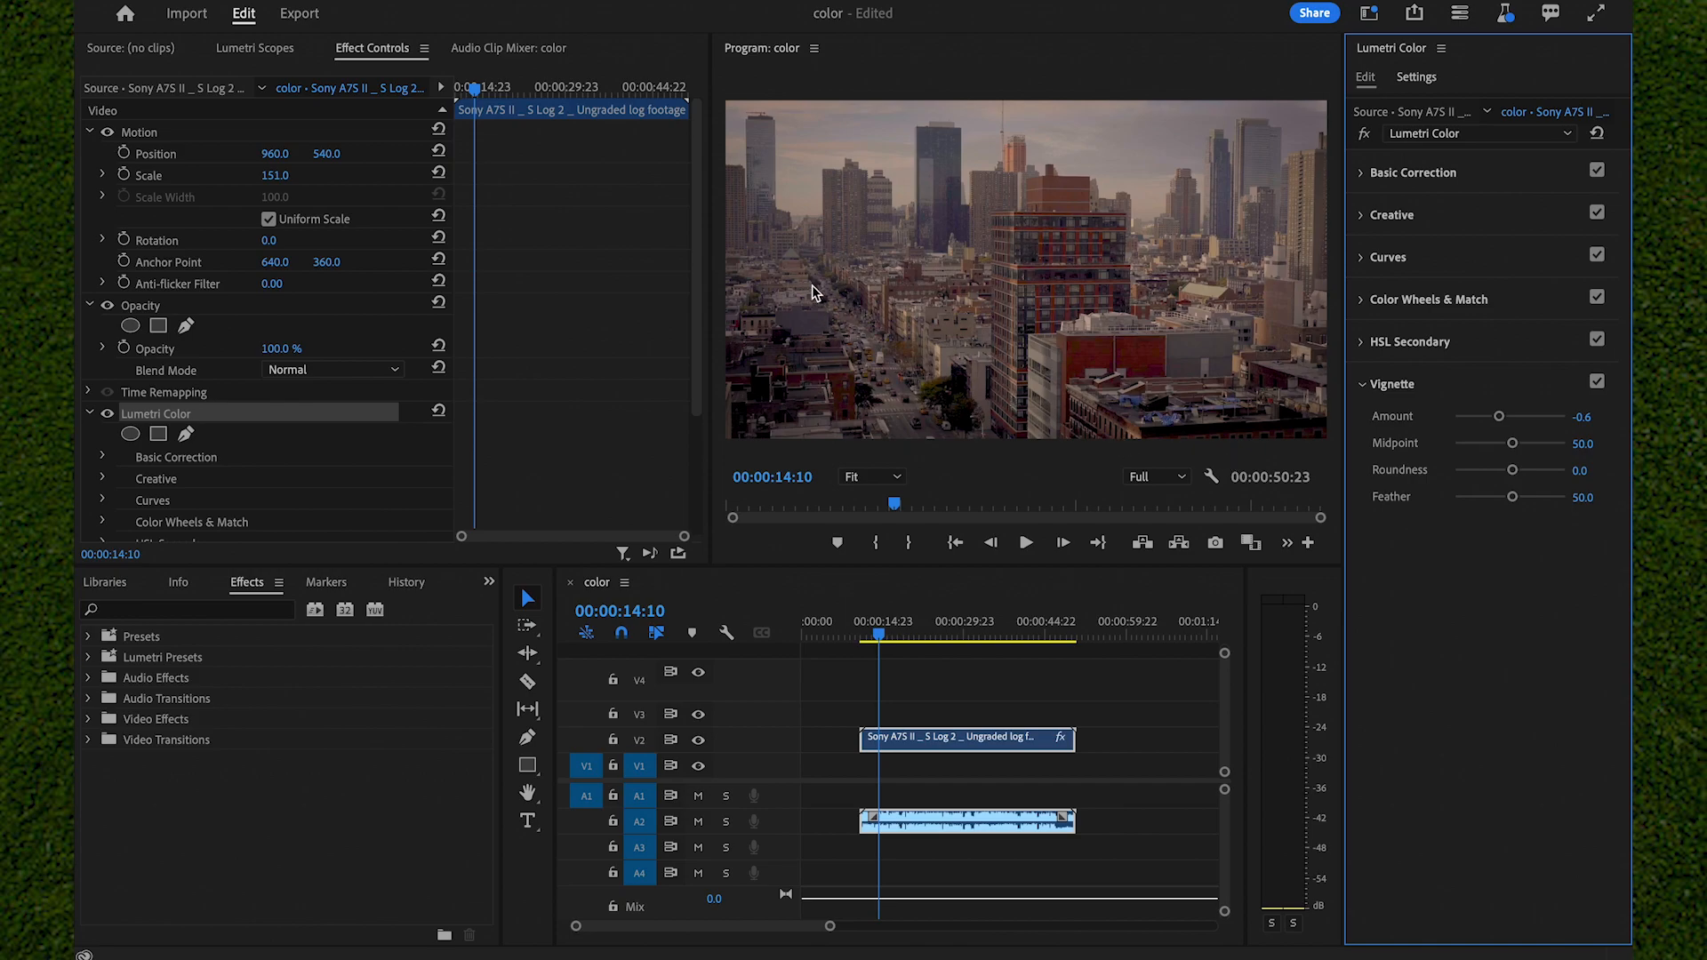
{"action": "left_click_drag", "start_coordinate": [1512, 443], "coordinate": [1539, 521]}
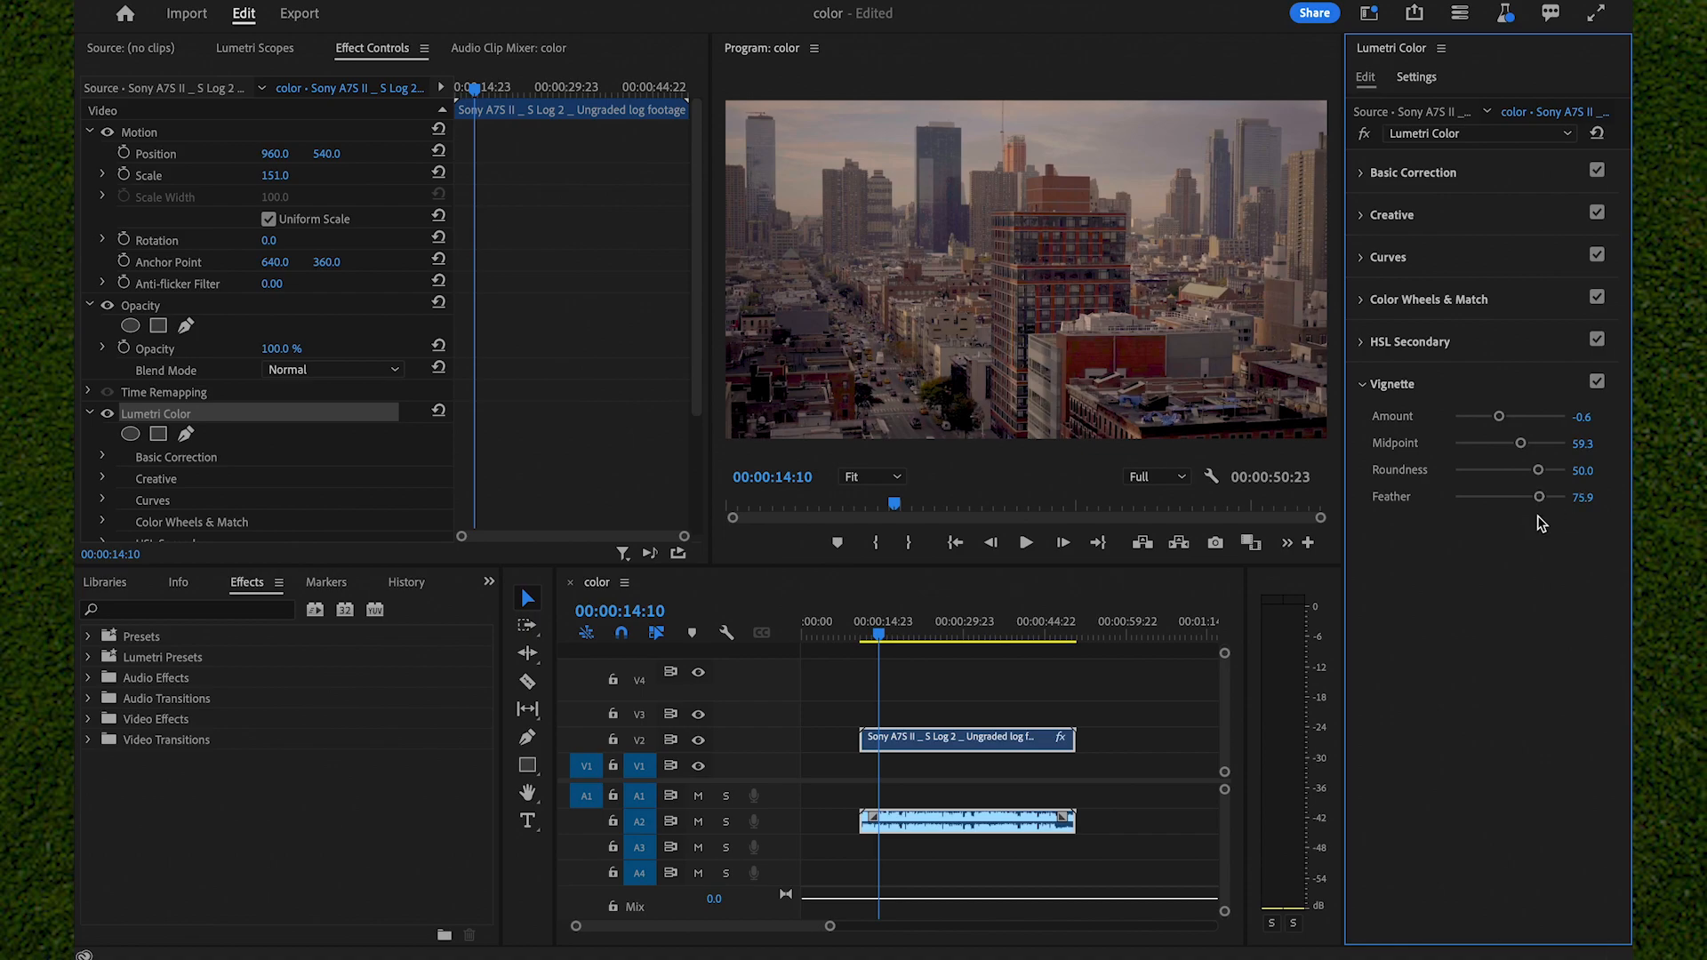
Bypass and re-enable the Lumetri Color effect several times to compare the footage before and after grading.
{"action": "left_click", "coordinate": [1363, 135]}
{"action": "left_click", "coordinate": [1364, 136]}
{"action": "left_click", "coordinate": [1364, 135]}
{"action": "left_click", "coordinate": [1364, 135]}
{"action": "left_click", "coordinate": [1363, 135]}
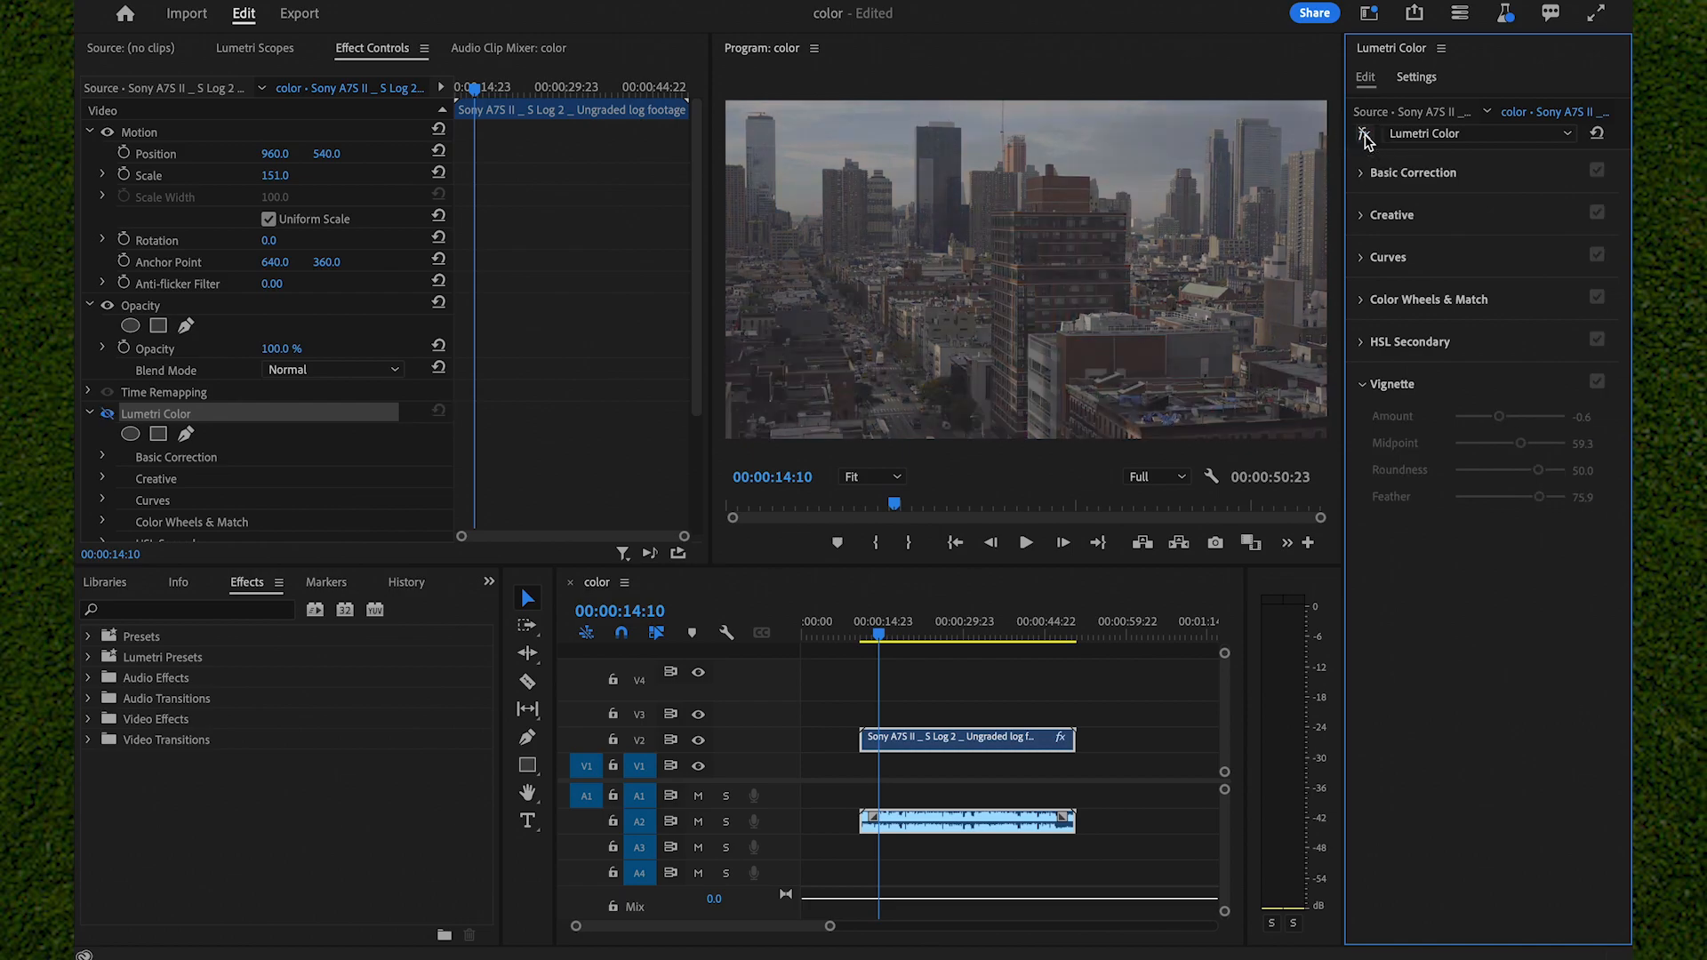
{"action": "left_click", "coordinate": [1363, 135]}
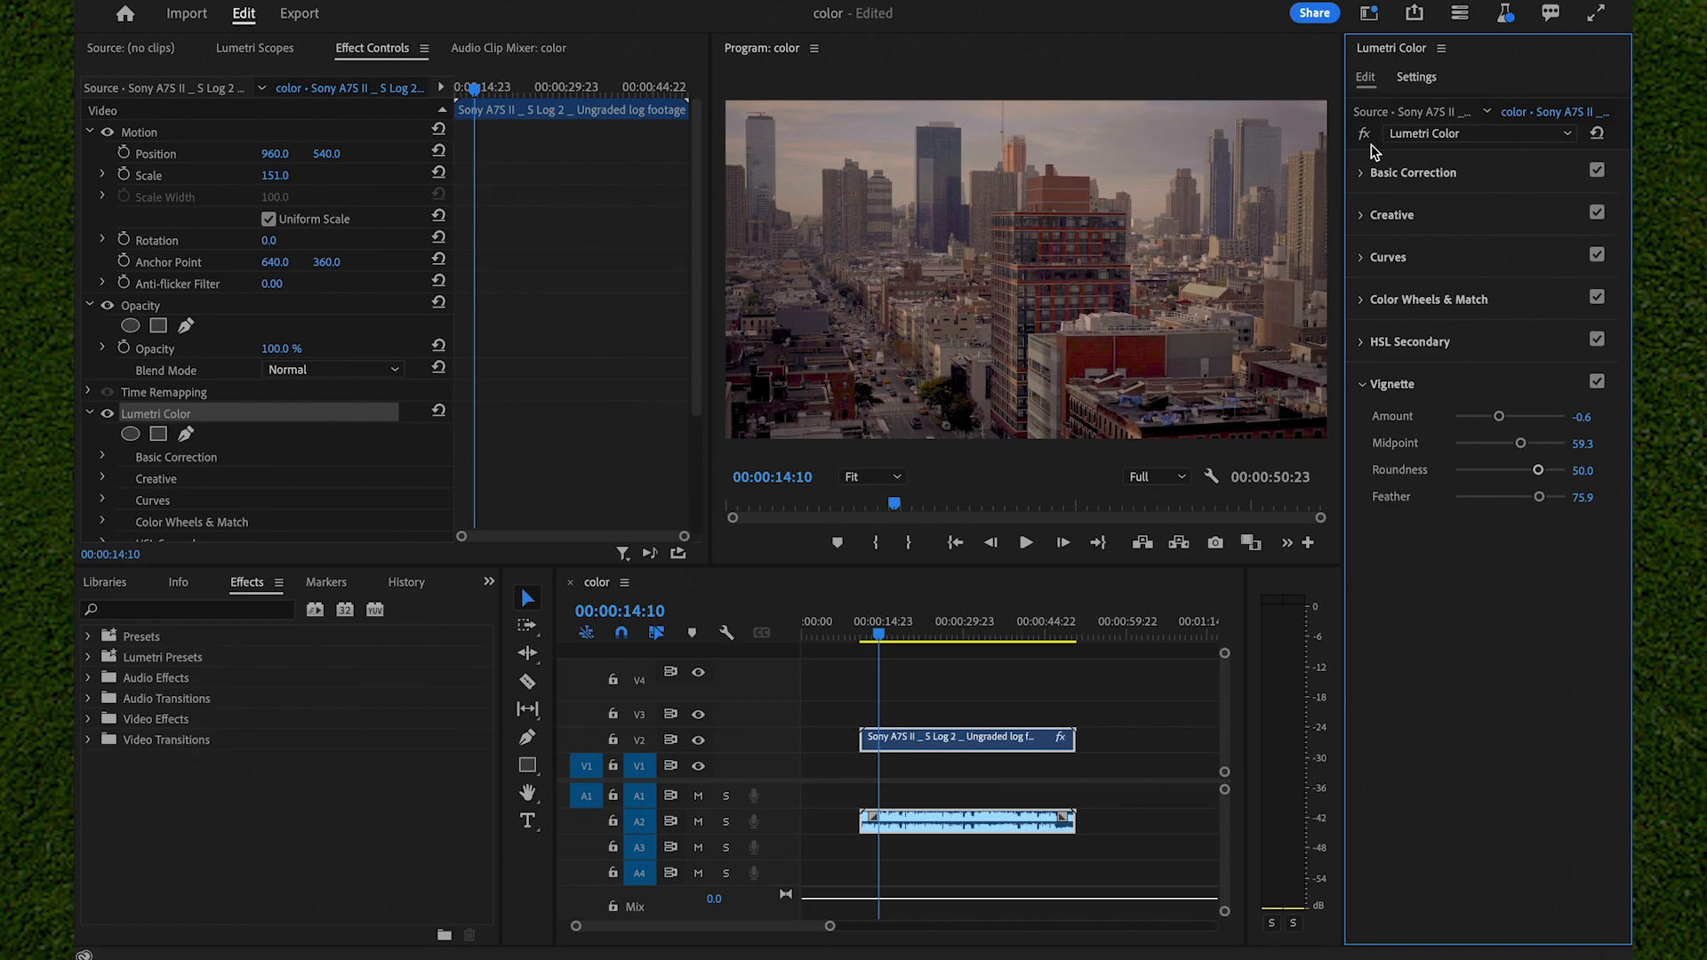